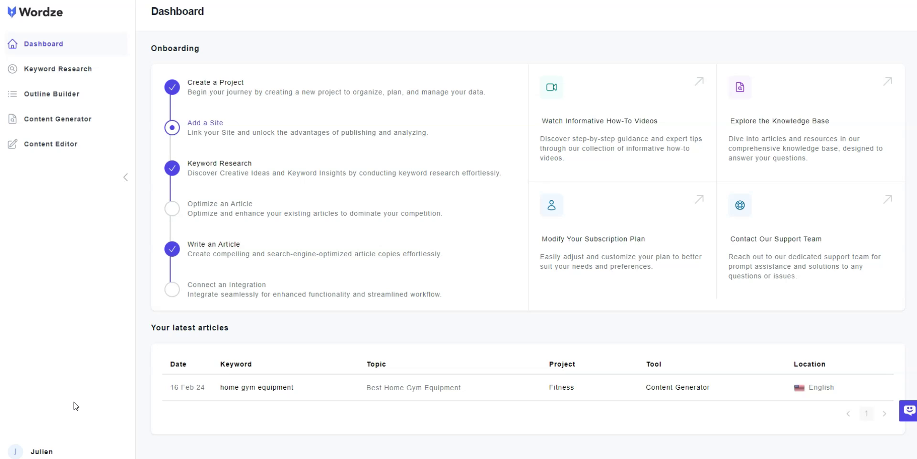
Open the account's project list and bring up the settings form for creating a new project.
{"action": "left_click", "coordinate": [35, 451]}
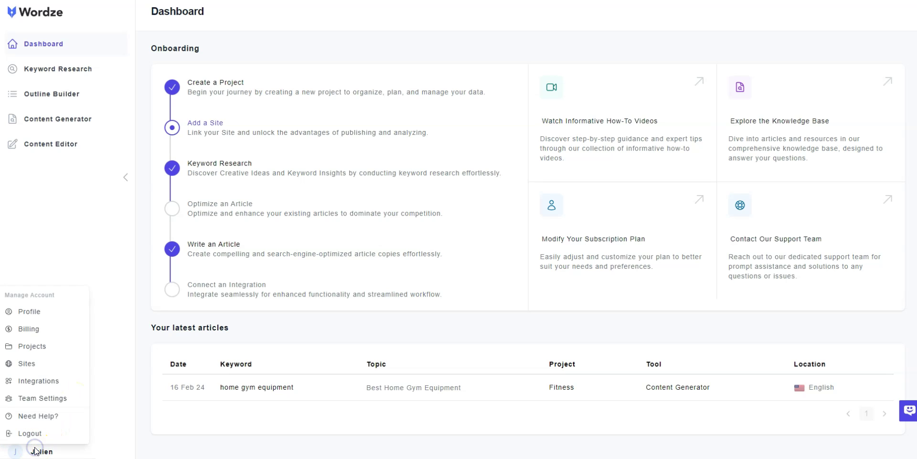
{"action": "left_click", "coordinate": [43, 347]}
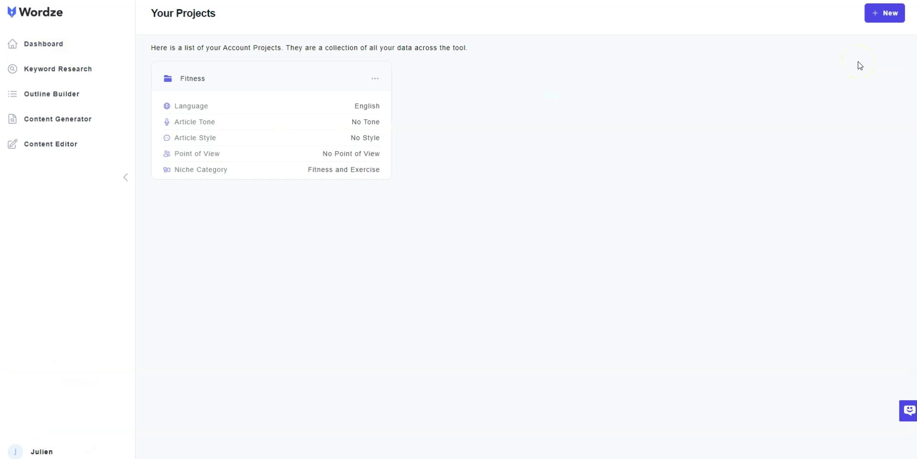
{"action": "left_click", "coordinate": [880, 24]}
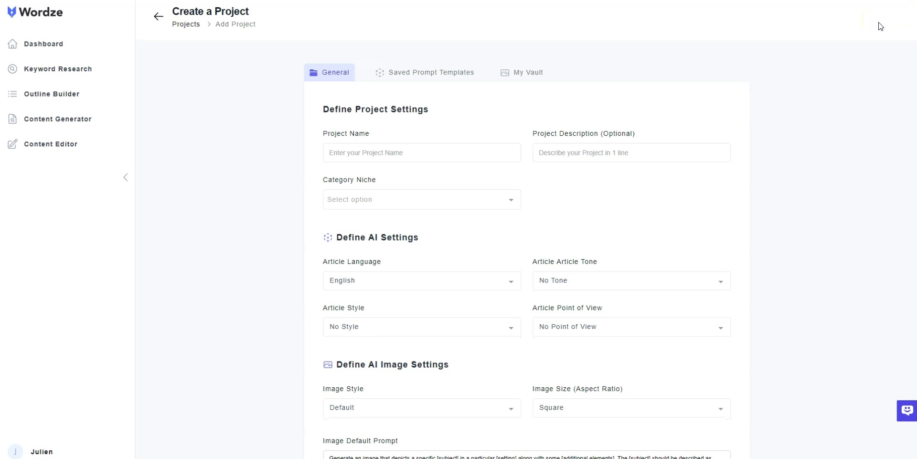
{"action": "left_click", "coordinate": [878, 26]}
View the project filter options available in Keyword Research, leaving the filter on all projects.
{"action": "left_click", "coordinate": [850, 18]}
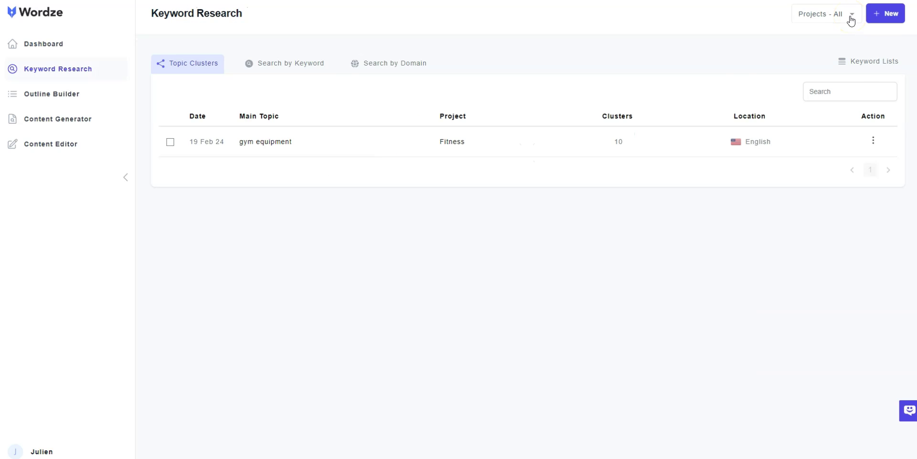
{"action": "left_click", "coordinate": [852, 20]}
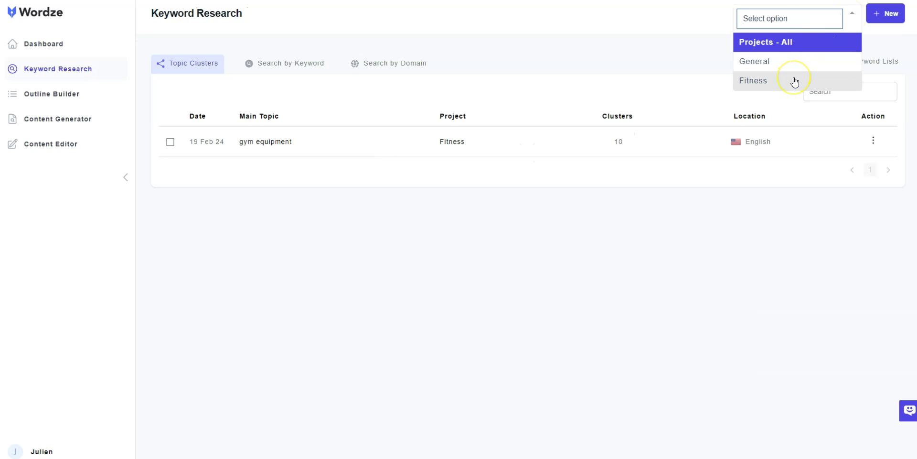
{"action": "left_click", "coordinate": [108, 73]}
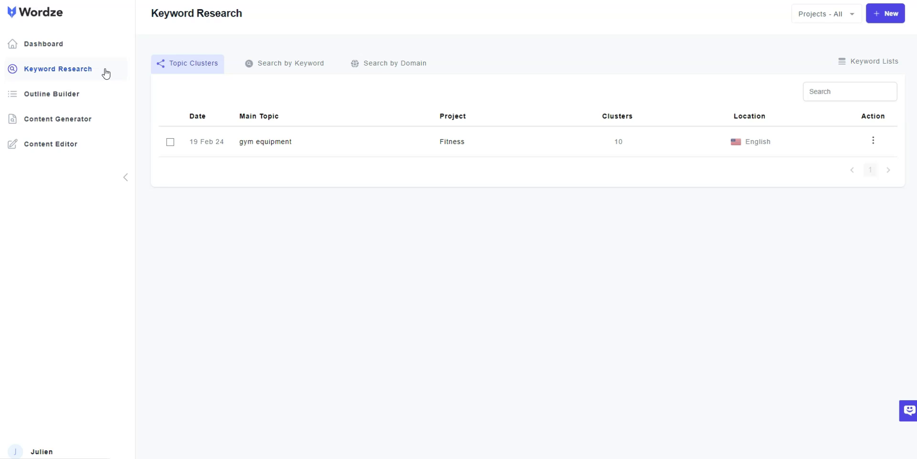
Run a new topic cluster search for "gym equipment" in the Fitness project, for United States - English.
{"action": "left_click", "coordinate": [185, 82]}
{"action": "left_click", "coordinate": [876, 34]}
{"action": "left_click", "coordinate": [880, 19]}
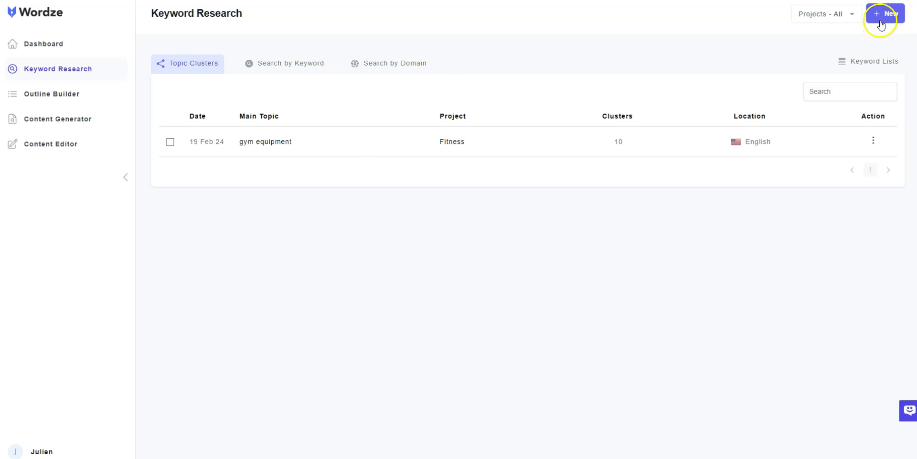
{"action": "left_click", "coordinate": [378, 109]}
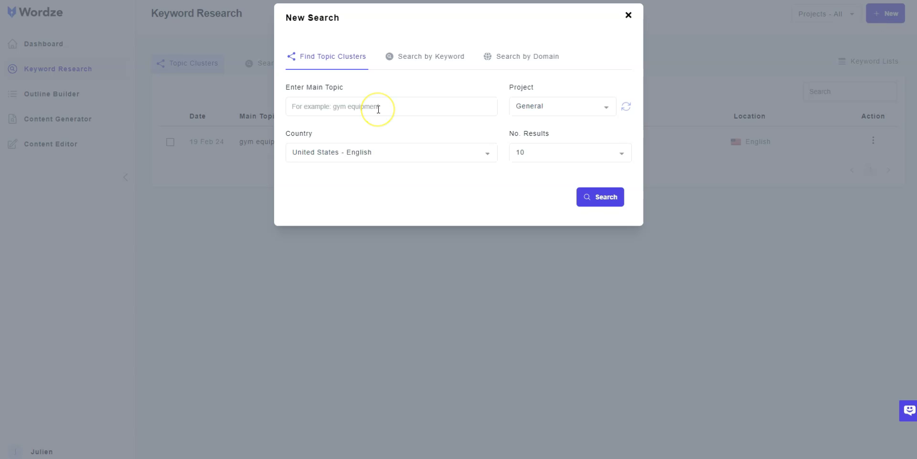
{"action": "type", "text": "gym equipment"}
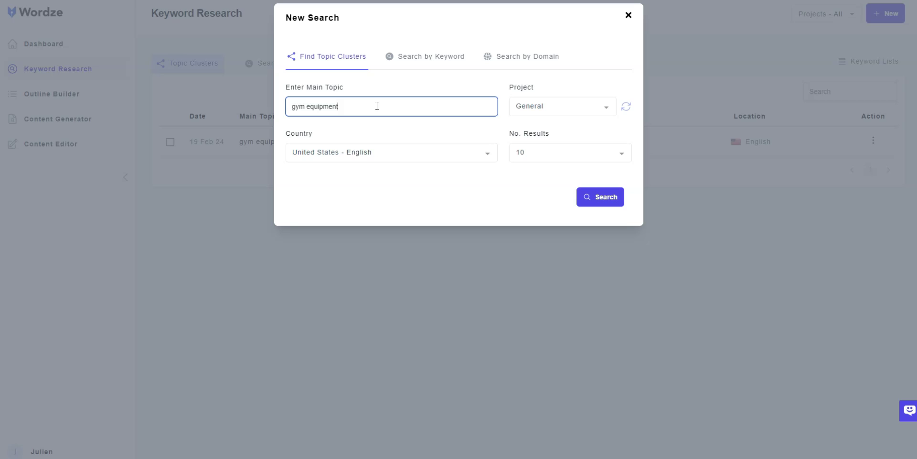
{"action": "left_click", "coordinate": [588, 113]}
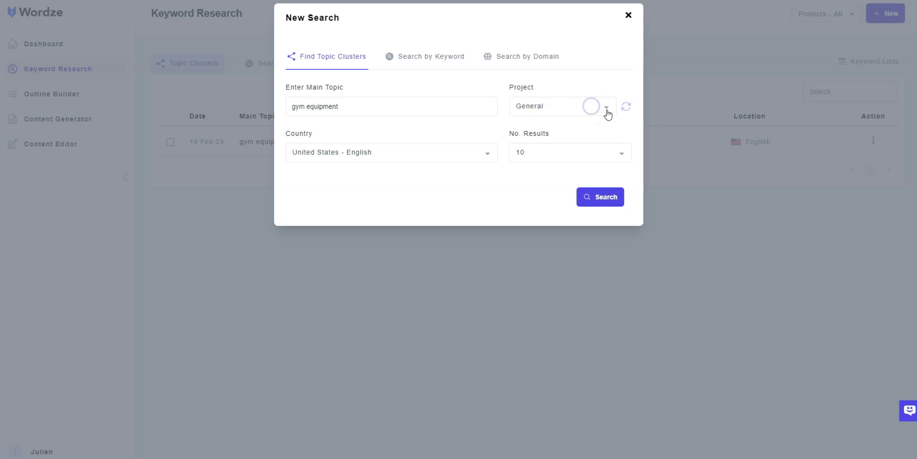
{"action": "left_click", "coordinate": [607, 111]}
{"action": "left_click", "coordinate": [553, 145]}
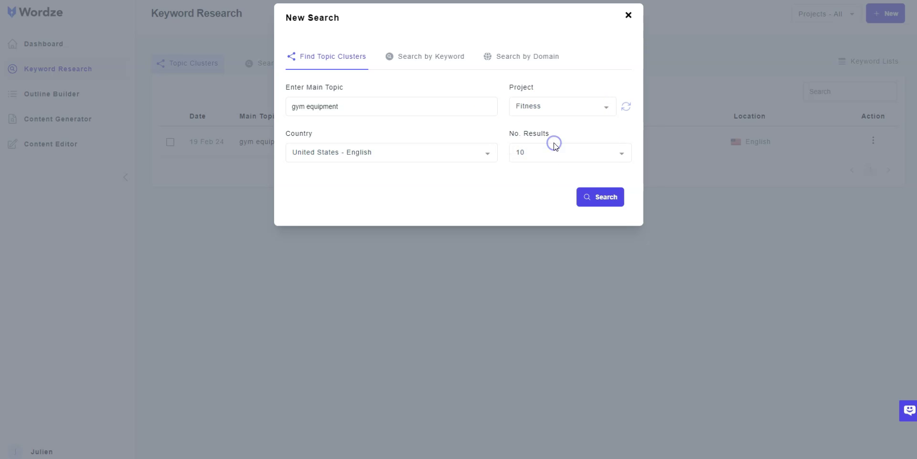
{"action": "left_click", "coordinate": [419, 151]}
{"action": "left_click", "coordinate": [583, 194]}
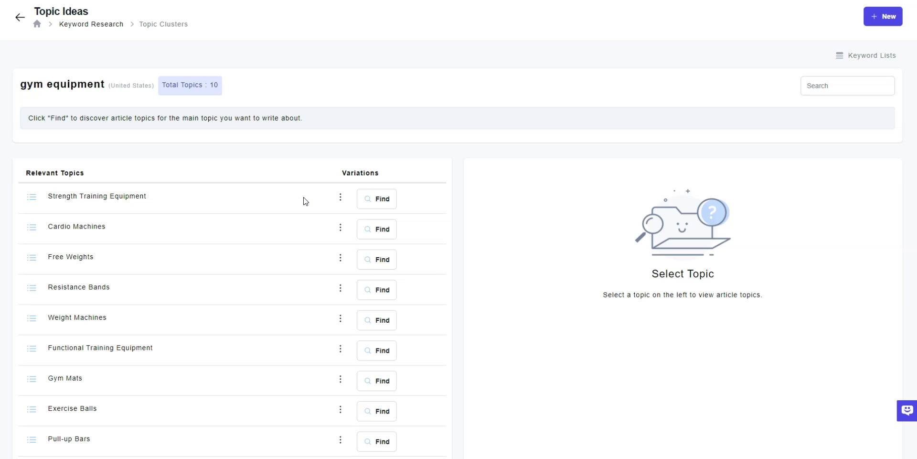
Review the actions offered for the Strength Training Equipment topic and find article topics for Cardio Machines.
{"action": "left_click", "coordinate": [341, 197]}
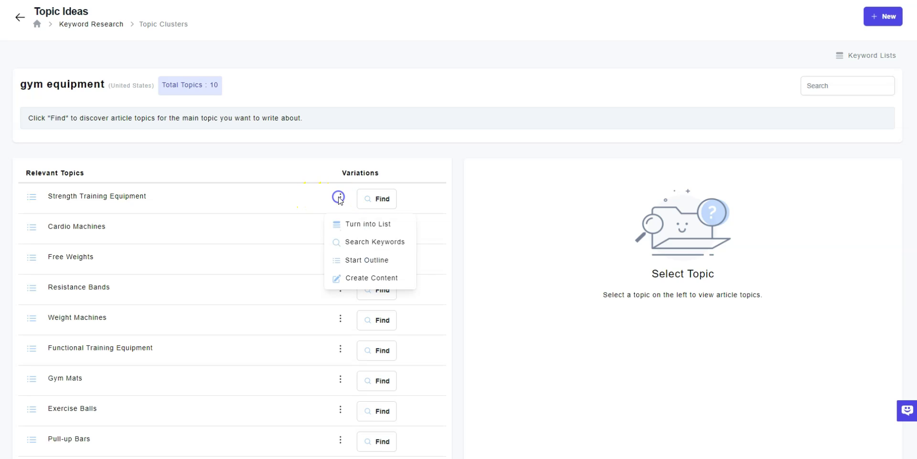
{"action": "left_click", "coordinate": [374, 228]}
{"action": "left_click", "coordinate": [382, 244]}
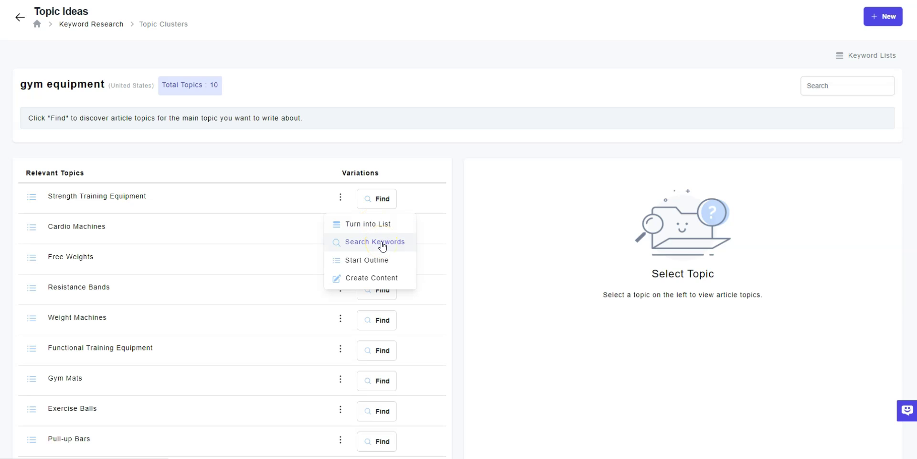
{"action": "left_click", "coordinate": [378, 264]}
{"action": "left_click", "coordinate": [381, 280]}
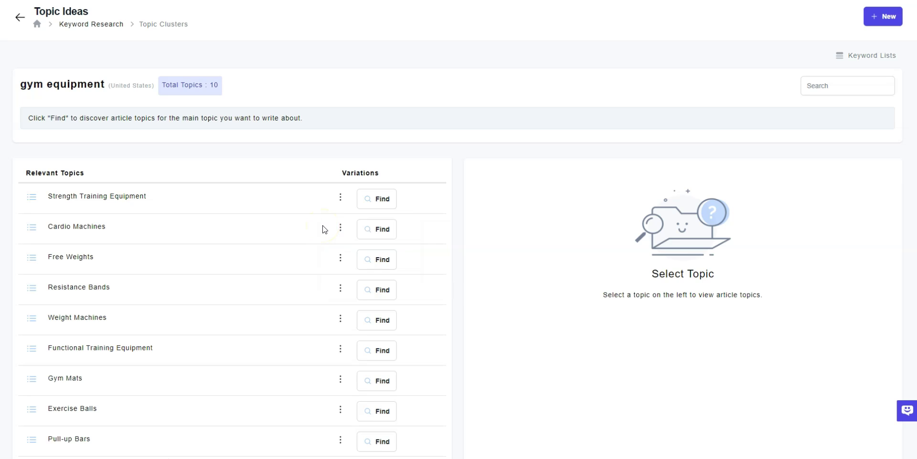
{"action": "left_click", "coordinate": [372, 229]}
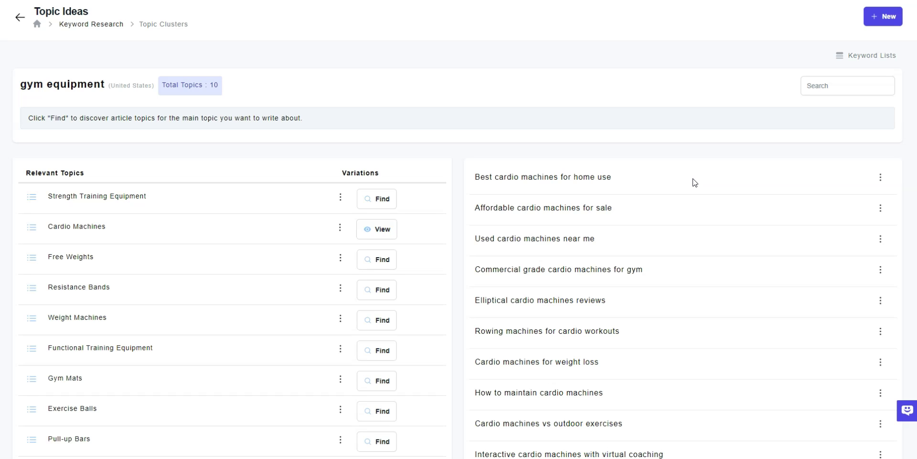
Run a new keyword search with the seed keyword "gym equipment" in the Fitness project, for United States - English.
{"action": "left_click", "coordinate": [282, 85]}
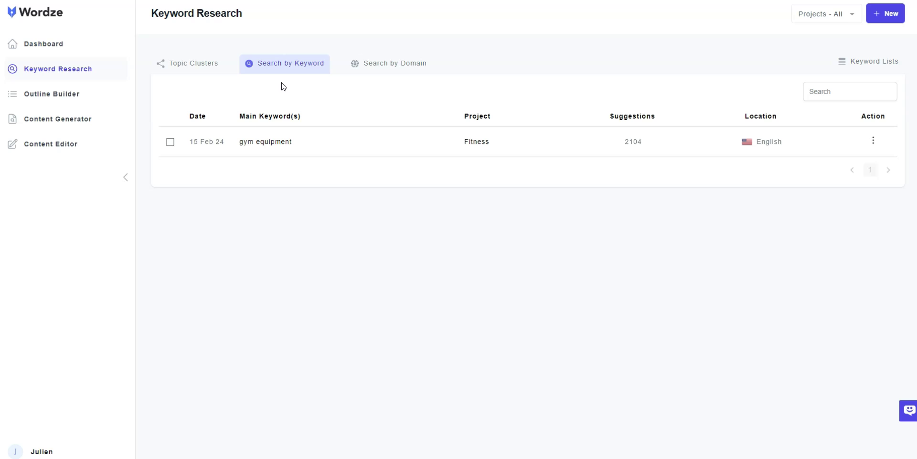
{"action": "left_click", "coordinate": [883, 35]}
{"action": "left_click", "coordinate": [884, 13]}
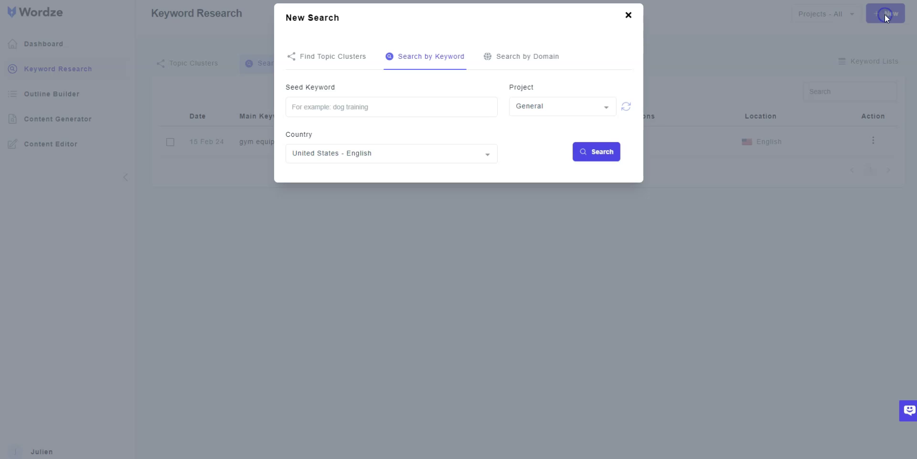
{"action": "left_click", "coordinate": [376, 106]}
{"action": "type", "text": "gym equipment"}
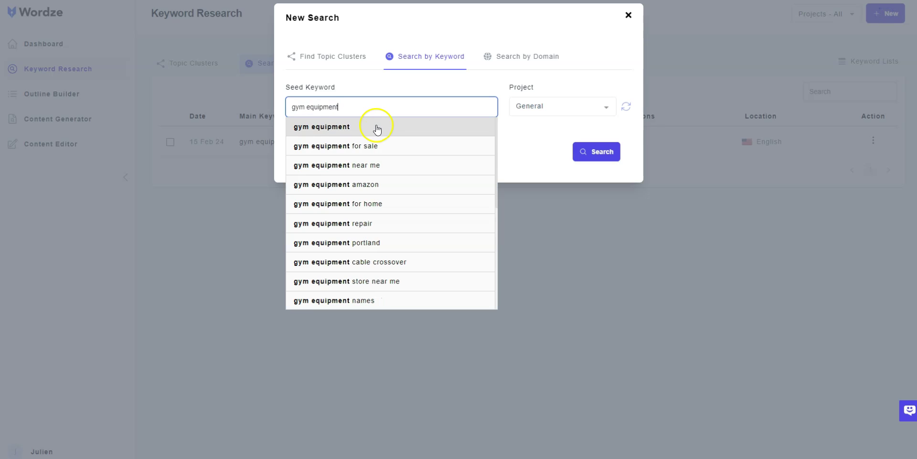
{"action": "left_click", "coordinate": [377, 127]}
{"action": "left_click", "coordinate": [608, 108]}
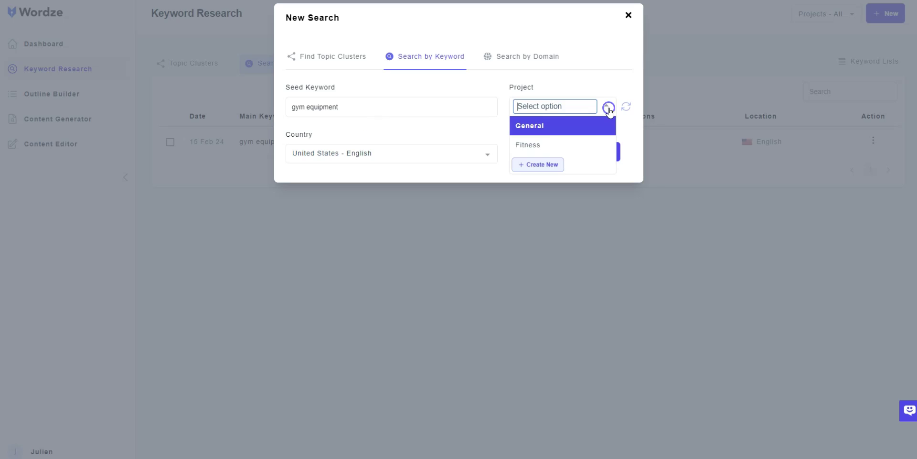
{"action": "left_click", "coordinate": [570, 144]}
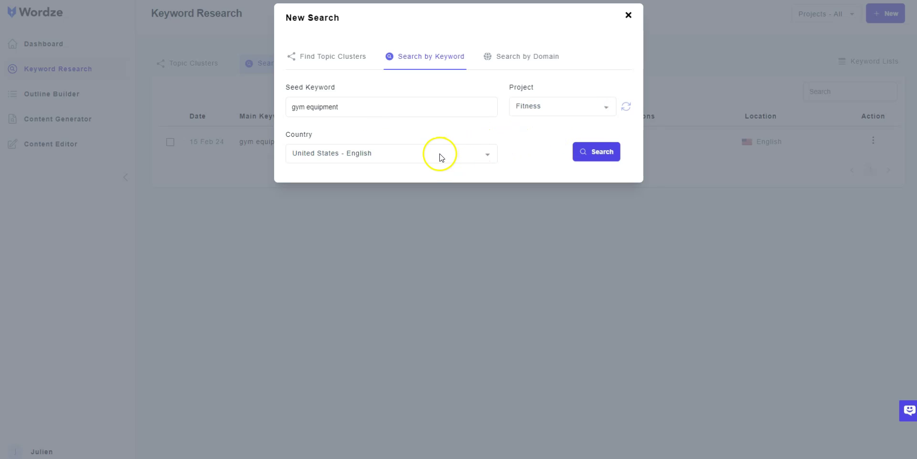
{"action": "left_click", "coordinate": [596, 152]}
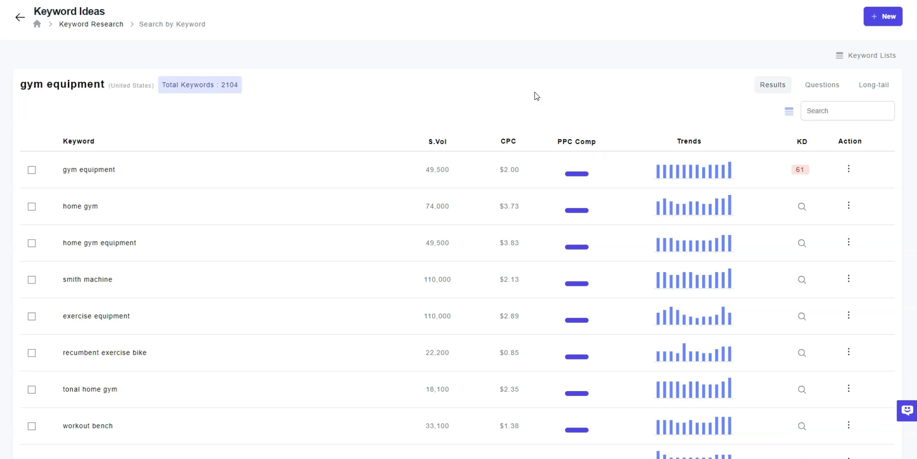
Review the actions offered for the "home gym" keyword and the question and long-tail views of the results.
{"action": "left_click", "coordinate": [439, 124]}
{"action": "left_click", "coordinate": [849, 205]}
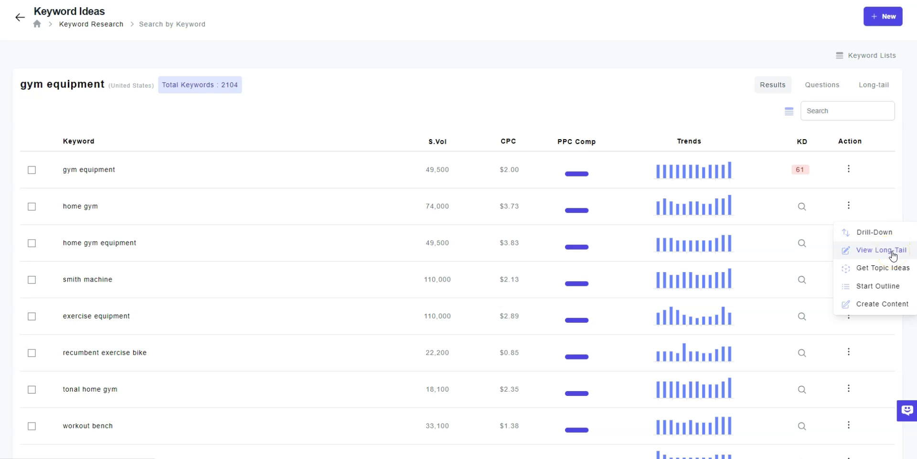
{"action": "left_click", "coordinate": [878, 272]}
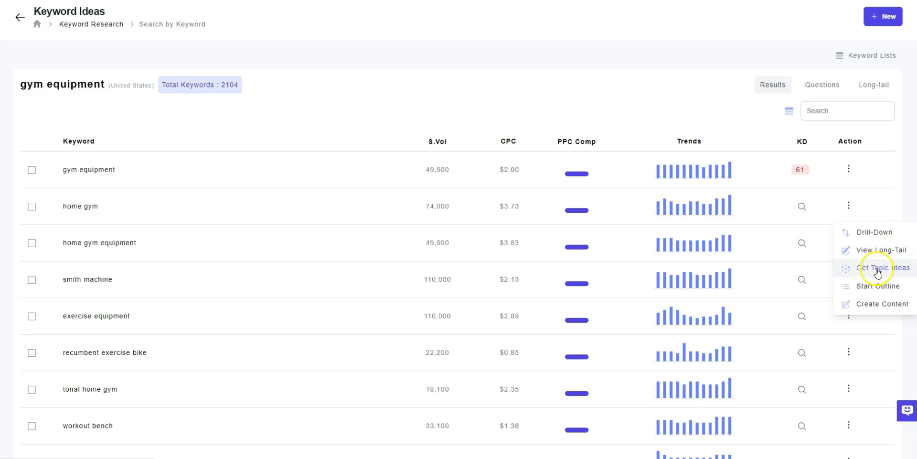
{"action": "left_click", "coordinate": [870, 292]}
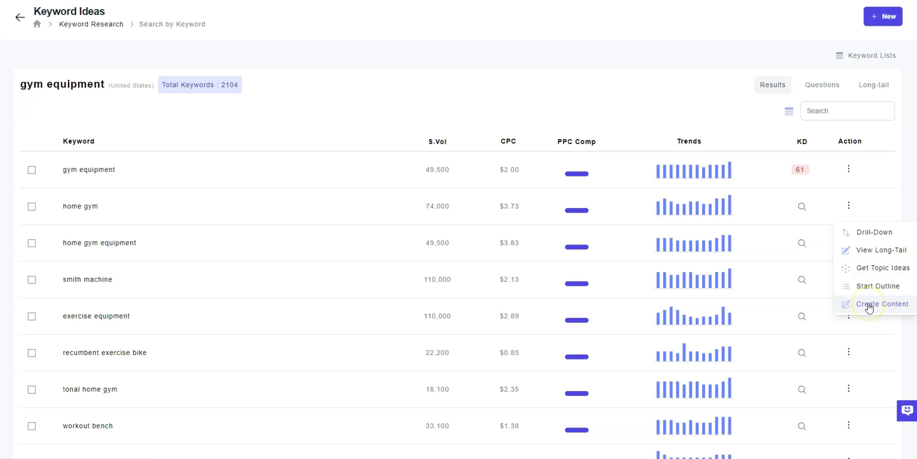
{"action": "left_click", "coordinate": [822, 90]}
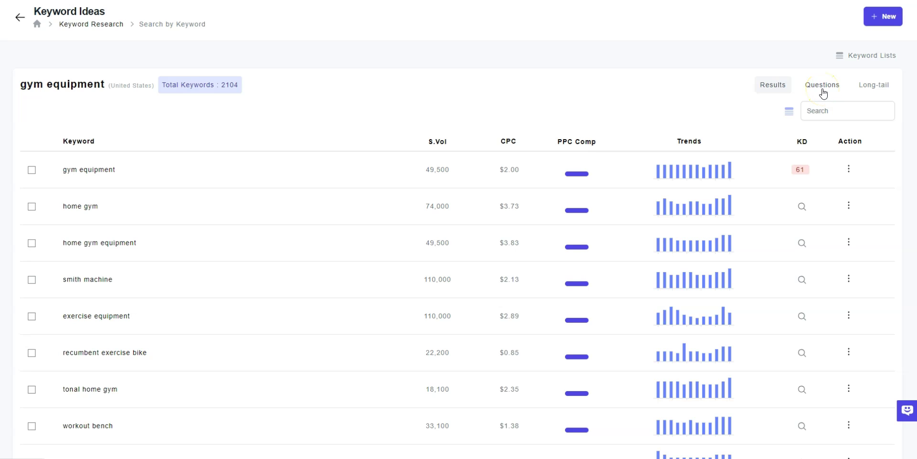
{"action": "left_click", "coordinate": [873, 89]}
Select the keywords "home gym" and "home gym equipment", bring up the options for adding them to a list, and open the saved keyword lists.
{"action": "left_click", "coordinate": [32, 207]}
{"action": "left_click", "coordinate": [32, 244]}
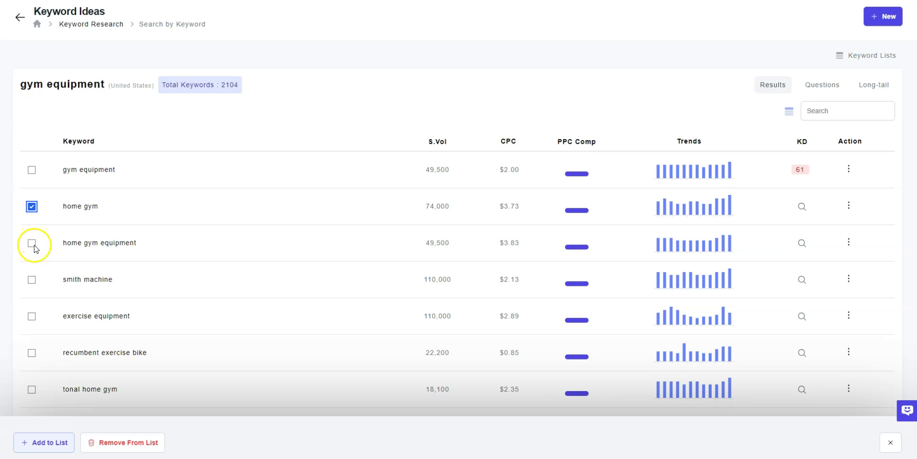
{"action": "left_click", "coordinate": [57, 446]}
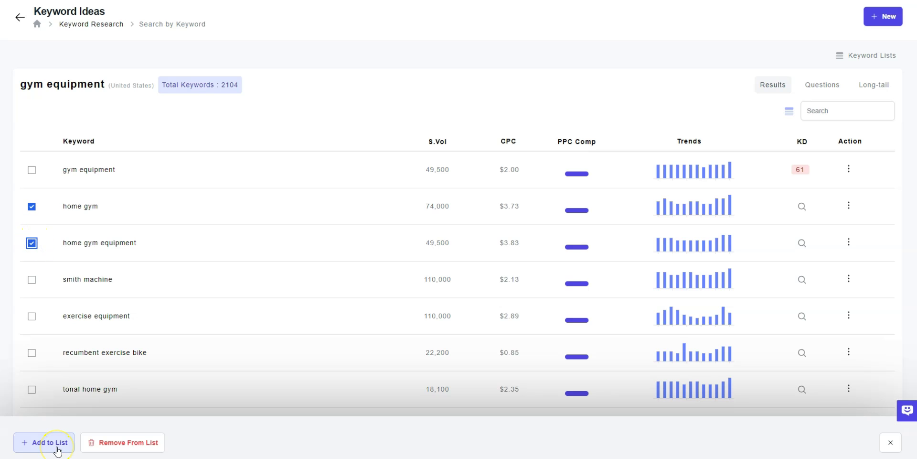
{"action": "left_click", "coordinate": [57, 448]}
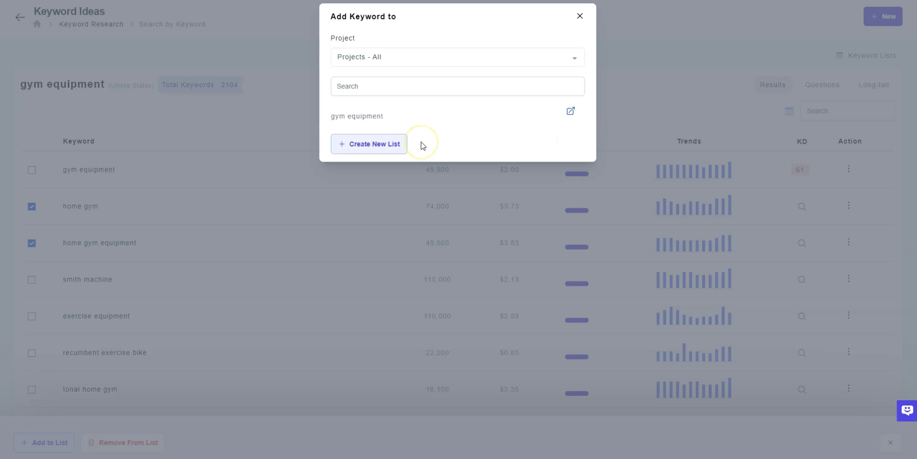
{"action": "left_click", "coordinate": [396, 148]}
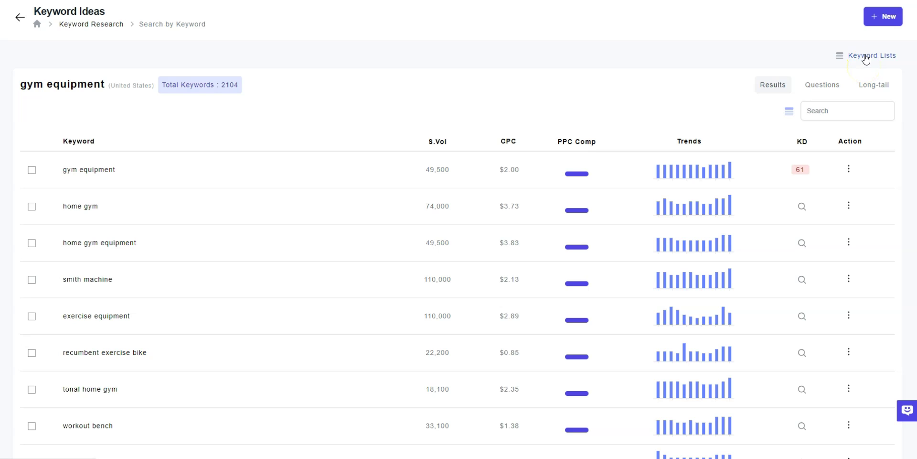
{"action": "left_click", "coordinate": [867, 57]}
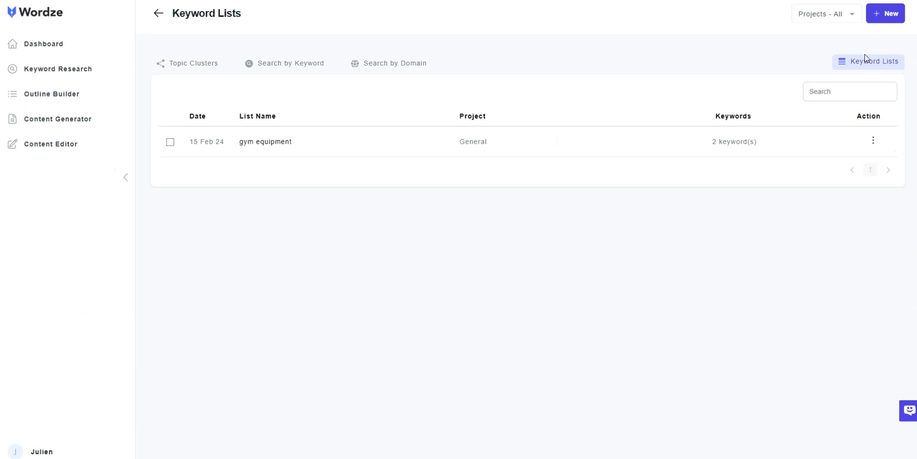
Run a new competitor domain search for technogym.com in the Fitness project, for United States - English with at most 20 results.
{"action": "left_click", "coordinate": [382, 67]}
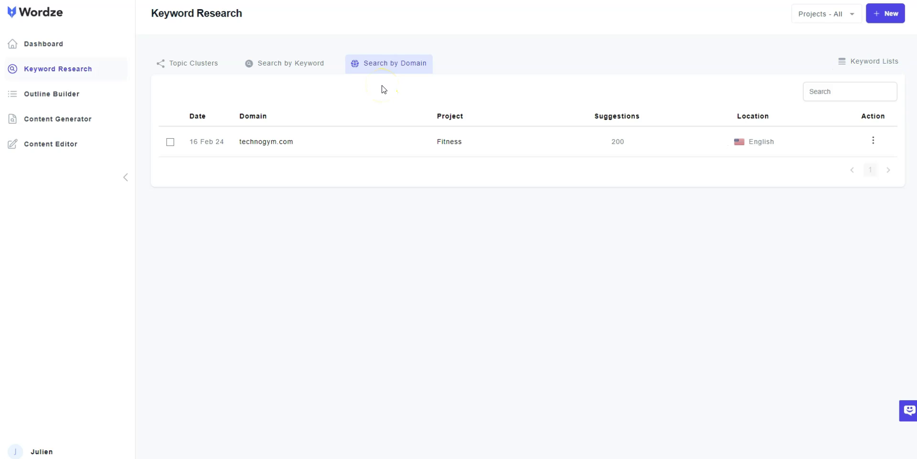
{"action": "left_click", "coordinate": [885, 34]}
{"action": "left_click", "coordinate": [888, 17]}
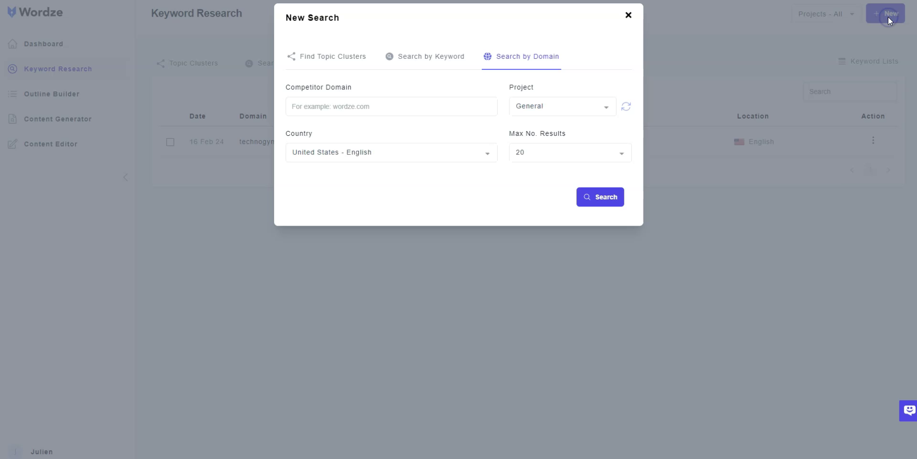
{"action": "left_click", "coordinate": [382, 105]}
{"action": "type", "text": "technogym.com"}
{"action": "left_click", "coordinate": [382, 105]}
{"action": "left_click", "coordinate": [604, 108]}
{"action": "left_click", "coordinate": [572, 145]}
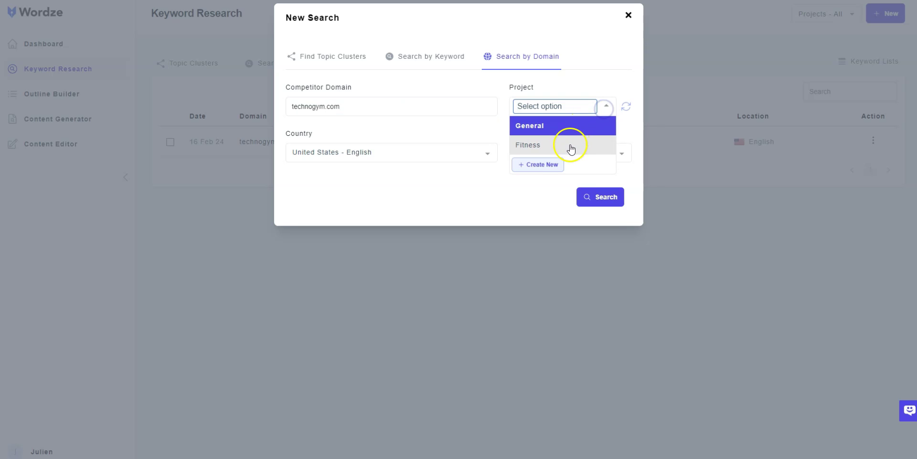
{"action": "left_click", "coordinate": [547, 158]}
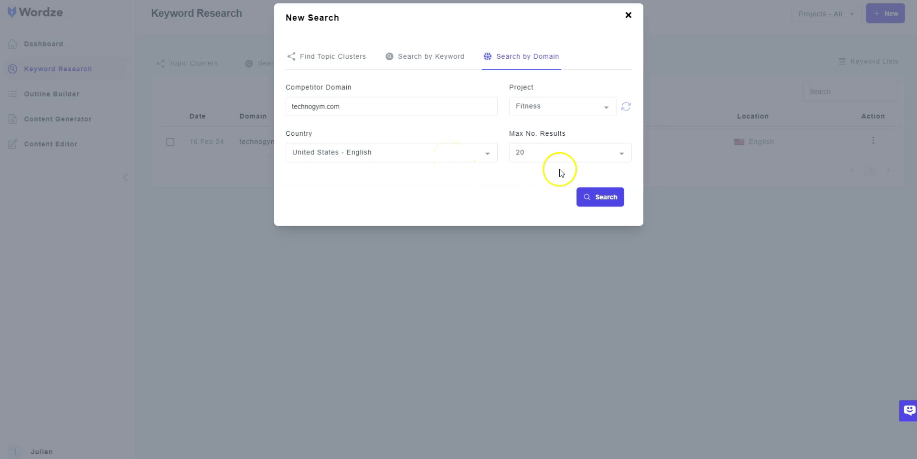
{"action": "left_click", "coordinate": [593, 199]}
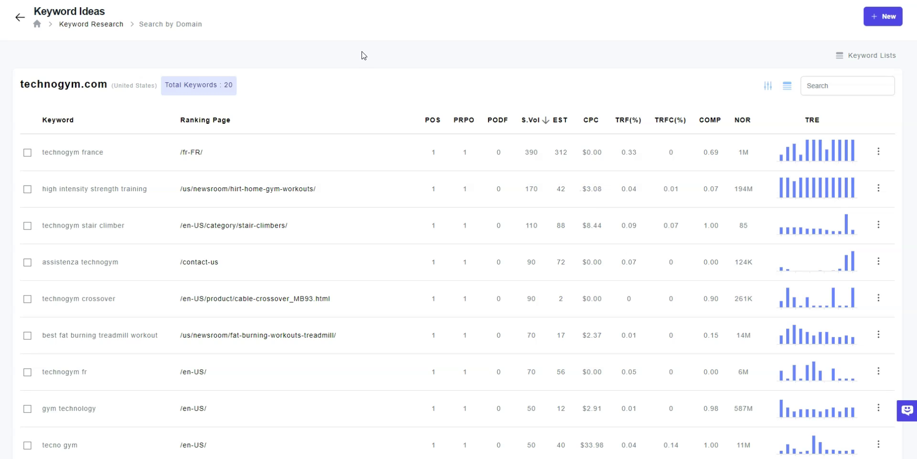
Review the technogym.com keyword results and the actions offered for the "high intensity strength training" keyword.
{"action": "left_click", "coordinate": [365, 58]}
{"action": "left_click", "coordinate": [206, 106]}
{"action": "left_click", "coordinate": [879, 188]}
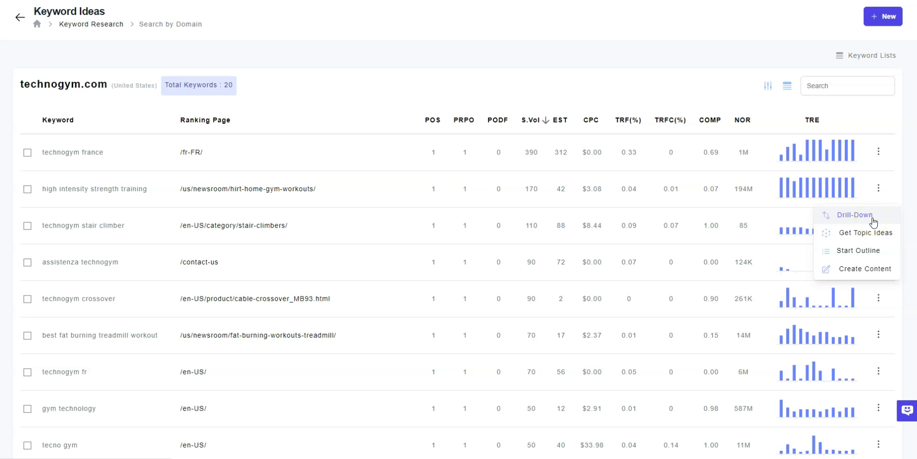
{"action": "left_click", "coordinate": [871, 241]}
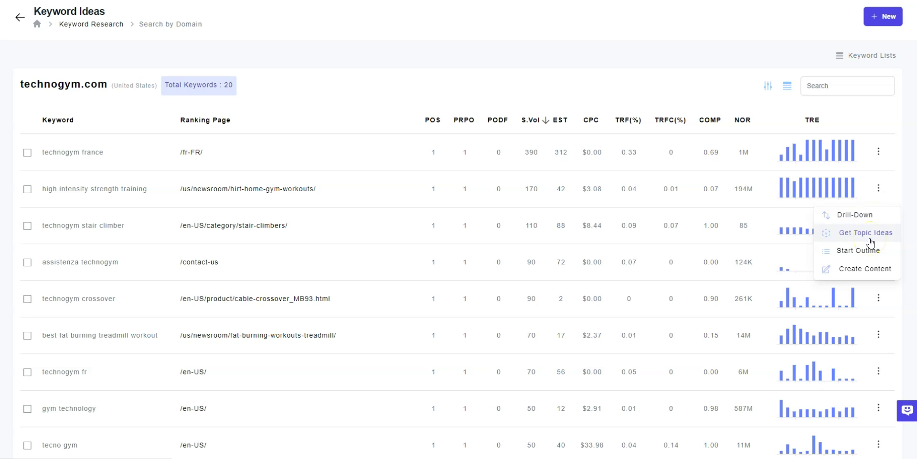
{"action": "left_click", "coordinate": [867, 252]}
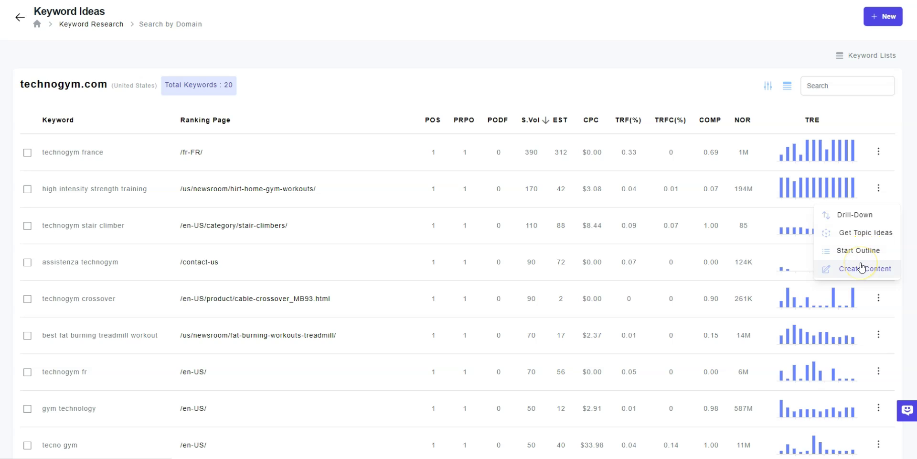
{"action": "left_click", "coordinate": [565, 48]}
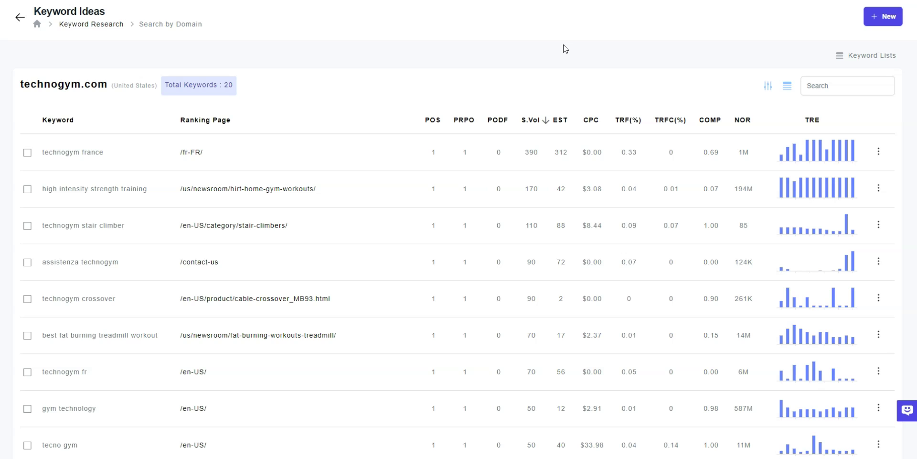
Build a new outline on the topic "home gym equipment" in the Fitness project, for United States - English.
{"action": "left_click", "coordinate": [99, 100]}
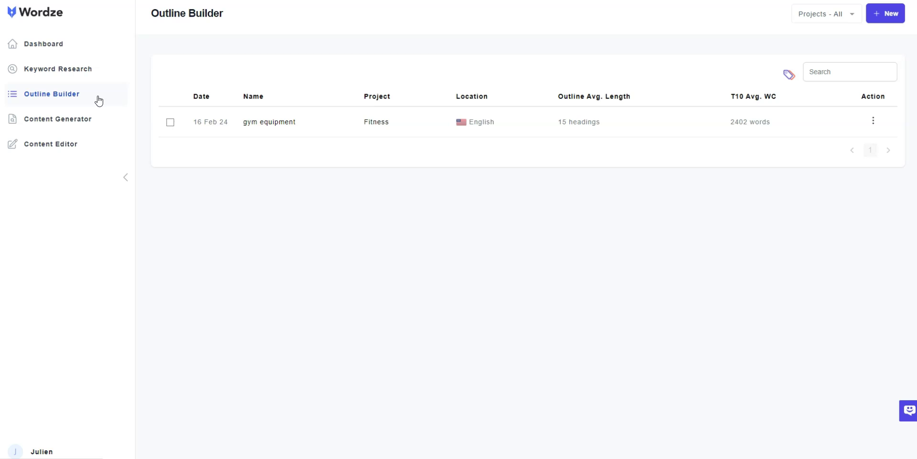
{"action": "left_click", "coordinate": [102, 100]}
{"action": "left_click", "coordinate": [883, 36]}
{"action": "left_click", "coordinate": [884, 16]}
{"action": "left_click", "coordinate": [332, 59]}
{"action": "type", "text": "home gym equipment"}
{"action": "left_click", "coordinate": [428, 105]}
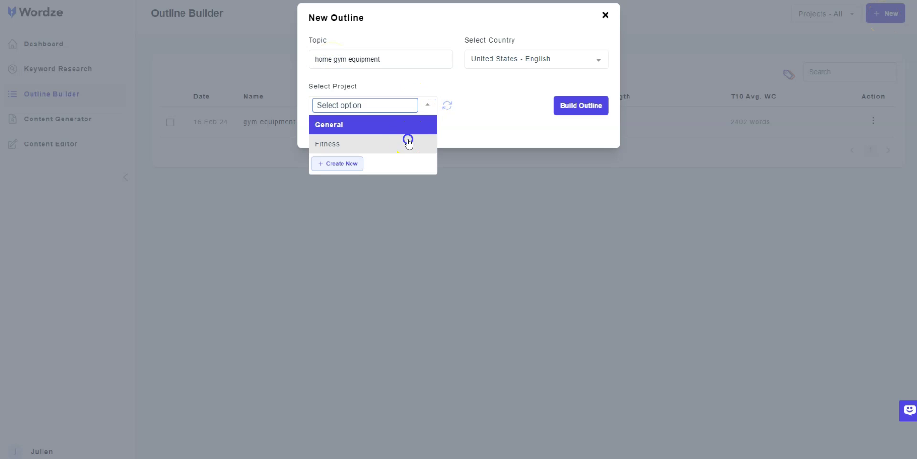
{"action": "left_click", "coordinate": [409, 141]}
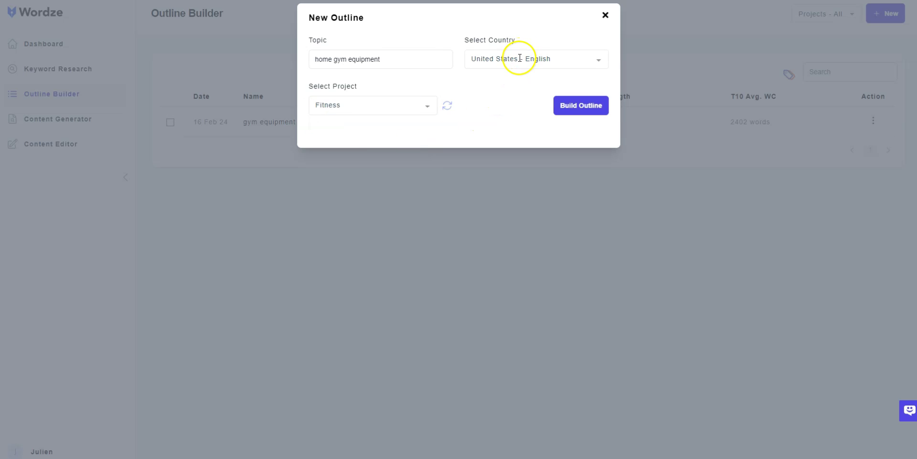
{"action": "left_click", "coordinate": [601, 105]}
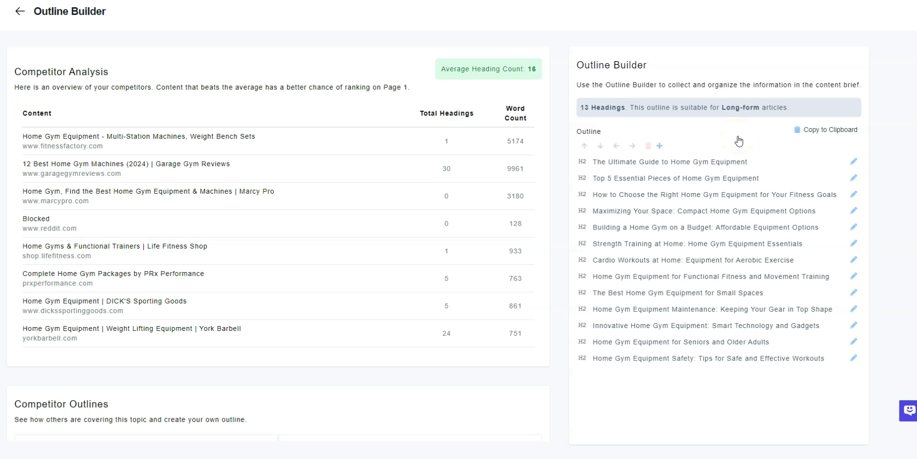
Add the competitor heading "Best Home Gym With Interactive Programming: NordicTrack Fusion CST" to the end of the outline.
{"action": "left_click", "coordinate": [661, 146]}
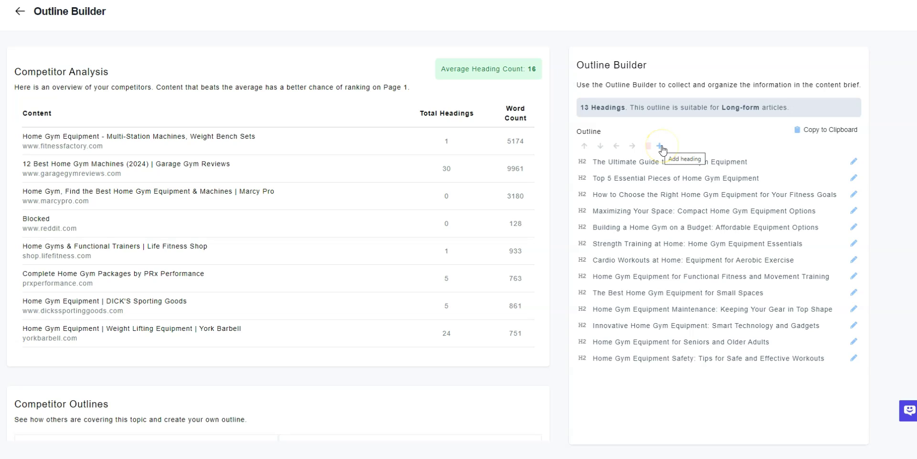
{"action": "left_click", "coordinate": [709, 243]}
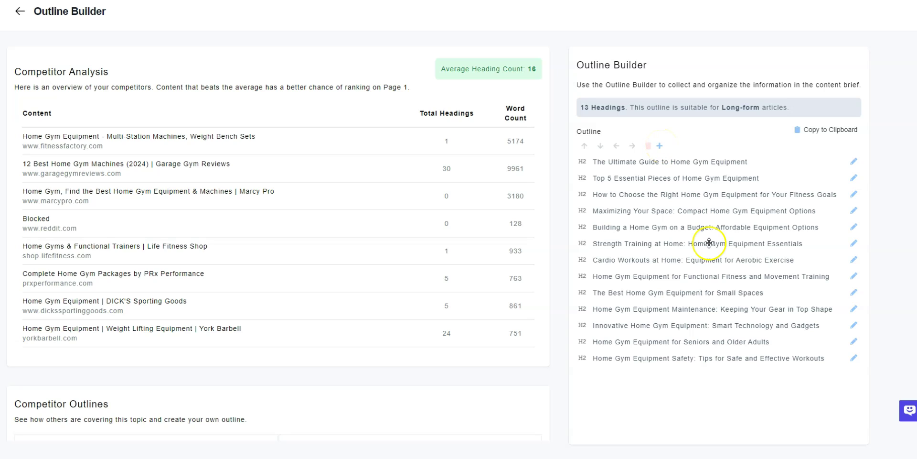
{"action": "mouse_move", "coordinate": [709, 243]}
{"action": "left_mouse_down"}
{"action": "mouse_move", "coordinate": [710, 262]}
{"action": "mouse_move", "coordinate": [706, 243]}
{"action": "left_mouse_up"}
{"action": "scroll", "coordinate": [556, 193], "scroll_direction": "down", "scroll_amount": 6}
{"action": "triple_click", "coordinate": [447, 308]}
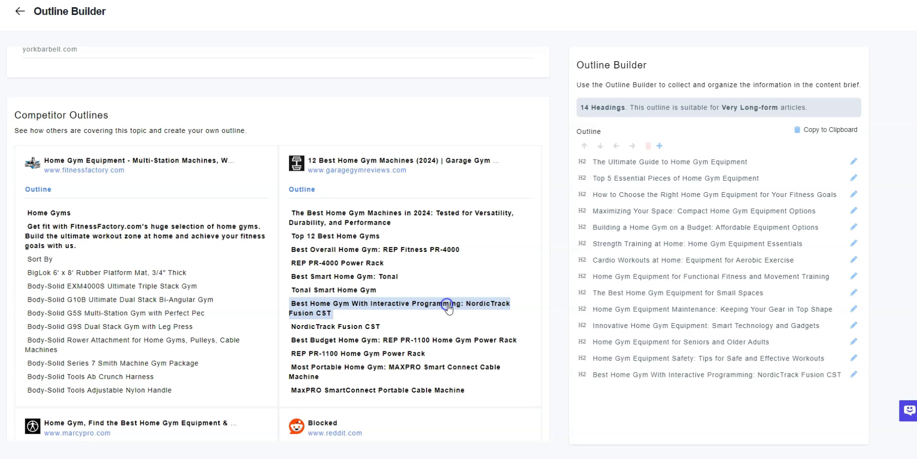
{"action": "left_click", "coordinate": [716, 400]}
Start a new Content Generator analysis with the article topic "Best Home Gym Equipment" and the primary keyword "home gym equipment".
{"action": "left_click", "coordinate": [110, 122]}
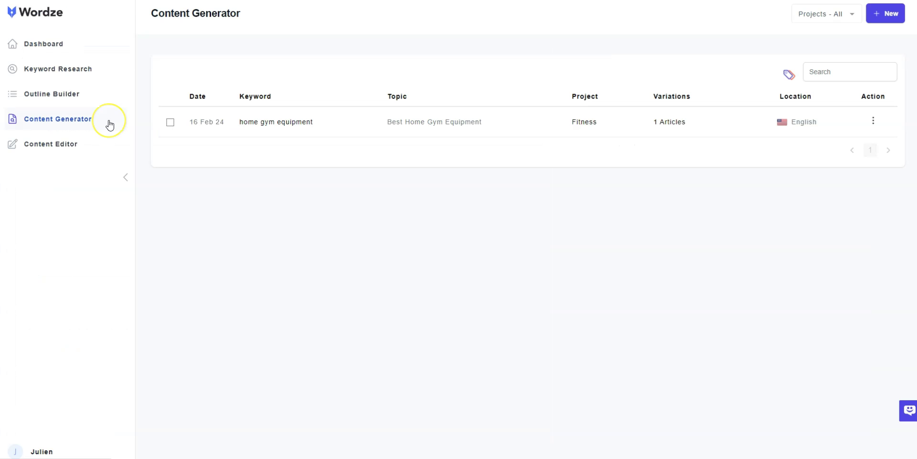
{"action": "left_click", "coordinate": [103, 125]}
{"action": "left_click", "coordinate": [883, 19]}
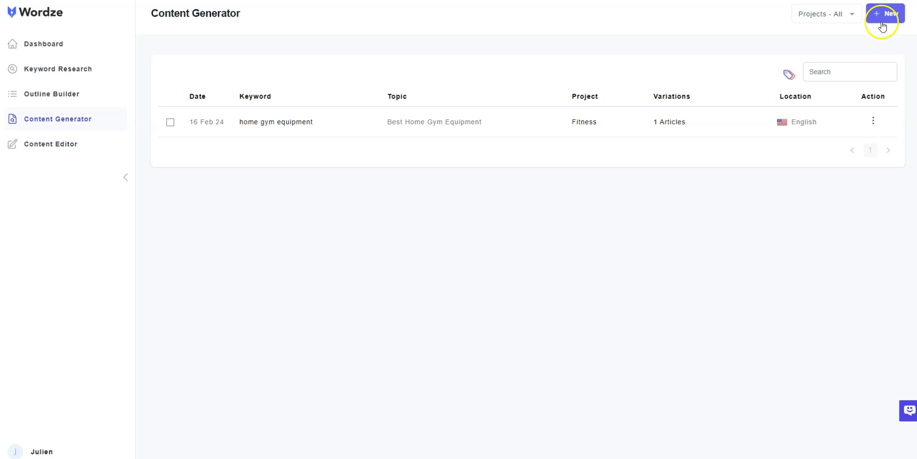
{"action": "left_click", "coordinate": [463, 58]}
{"action": "type", "text": "B"}
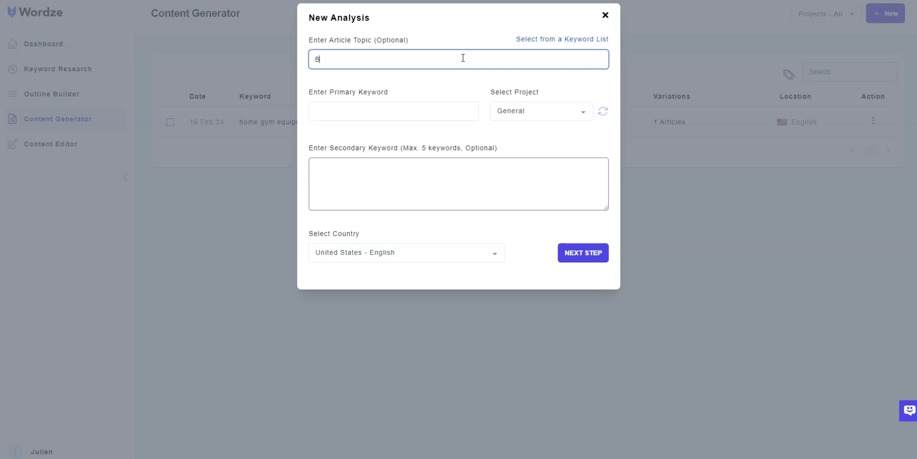
{"action": "type", "text": "est Home Gym Equipment"}
{"action": "left_click", "coordinate": [411, 112]}
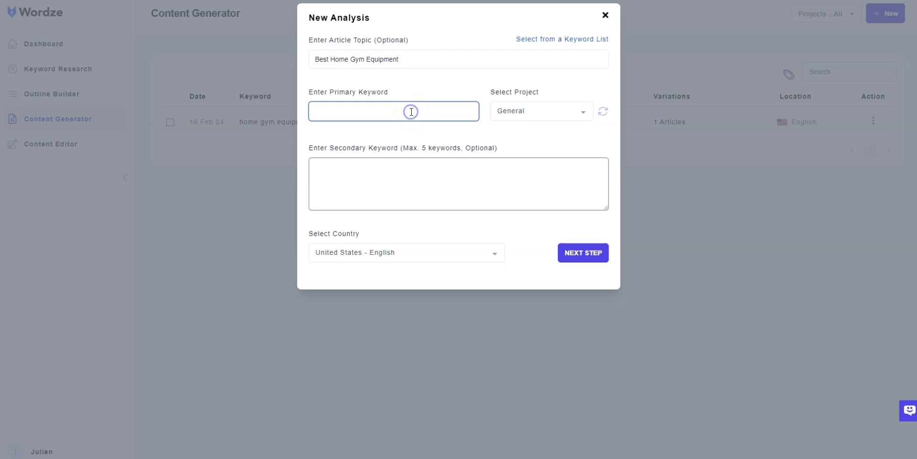
{"action": "type", "text": "home gym equipment"}
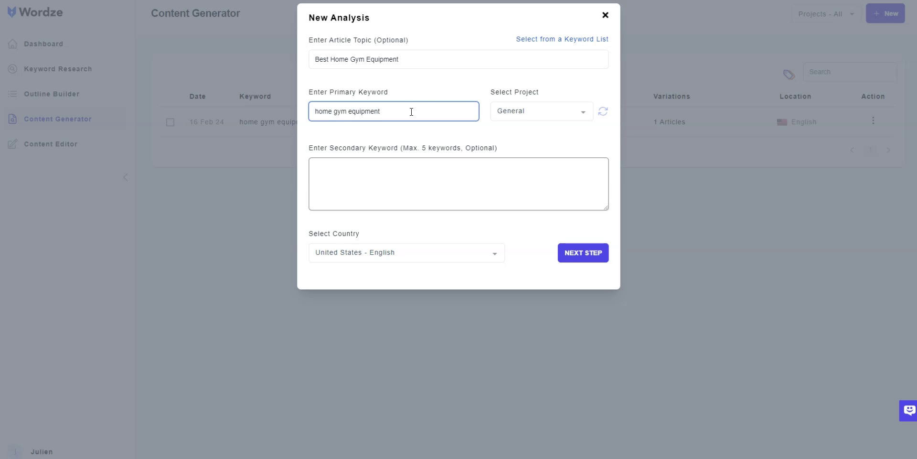
Assign the analysis to the Fitness project for United States - English and proceed to the competitor selection.
{"action": "left_click", "coordinate": [413, 175]}
{"action": "left_click", "coordinate": [583, 113]}
{"action": "left_click", "coordinate": [556, 159]}
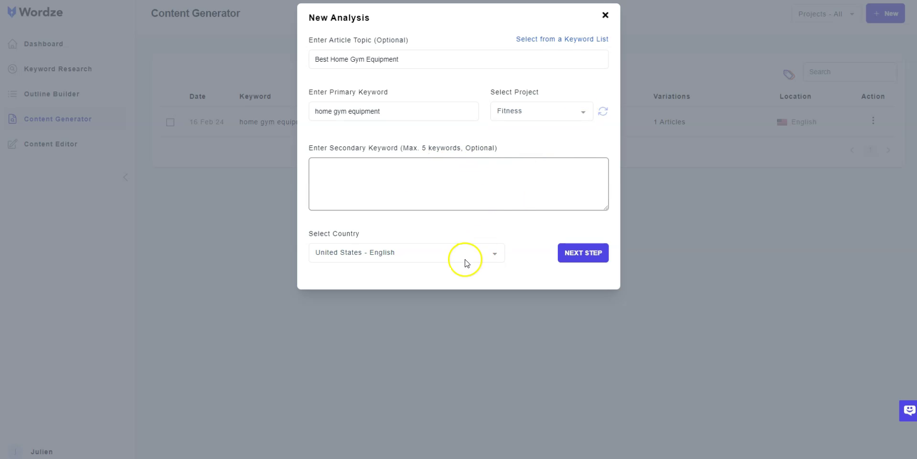
{"action": "left_click", "coordinate": [589, 258]}
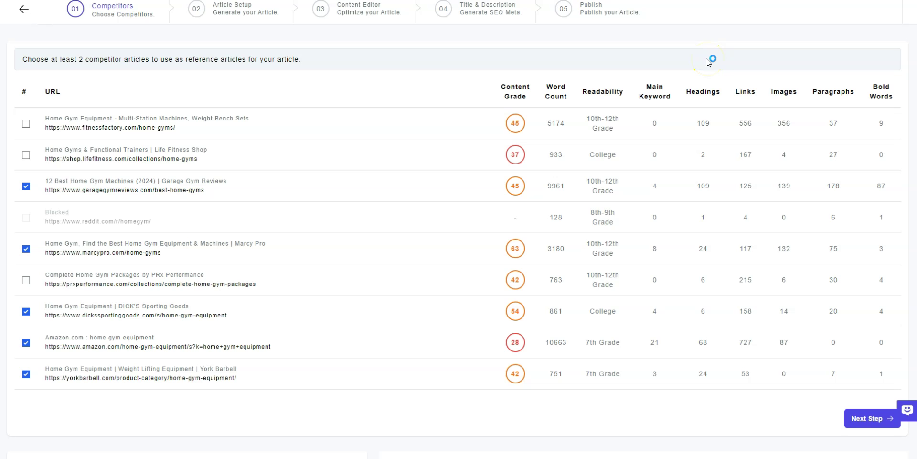
Set the article length to Medium with 10th-12th Grade readability, and review the outline source options with AI Generated selected.
{"action": "left_click", "coordinate": [520, 61]}
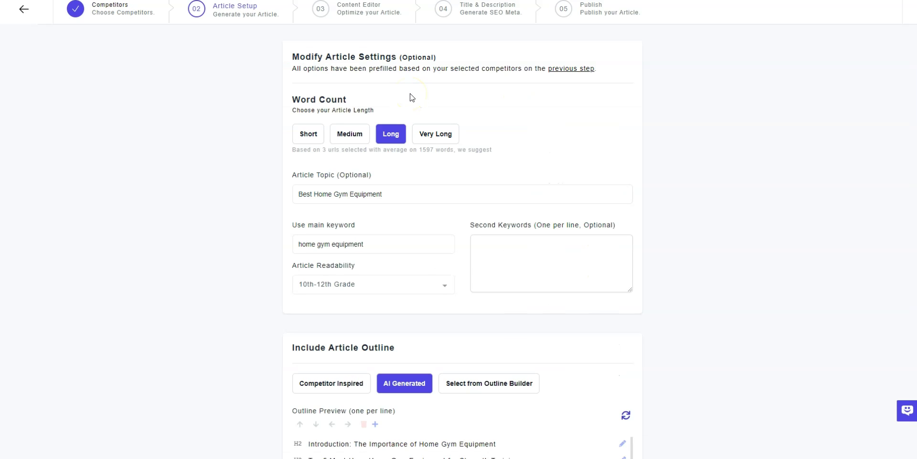
{"action": "left_click", "coordinate": [441, 285]}
{"action": "left_click", "coordinate": [407, 342]}
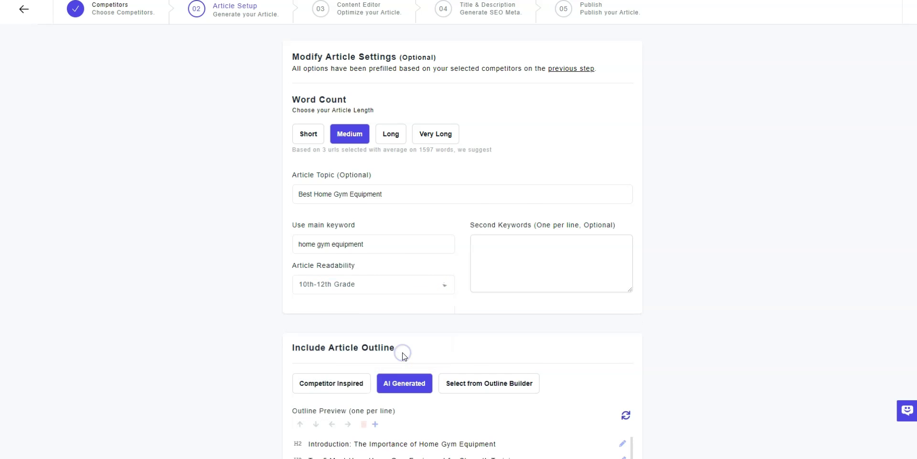
{"action": "scroll", "coordinate": [683, 340], "scroll_direction": "down", "scroll_amount": 4}
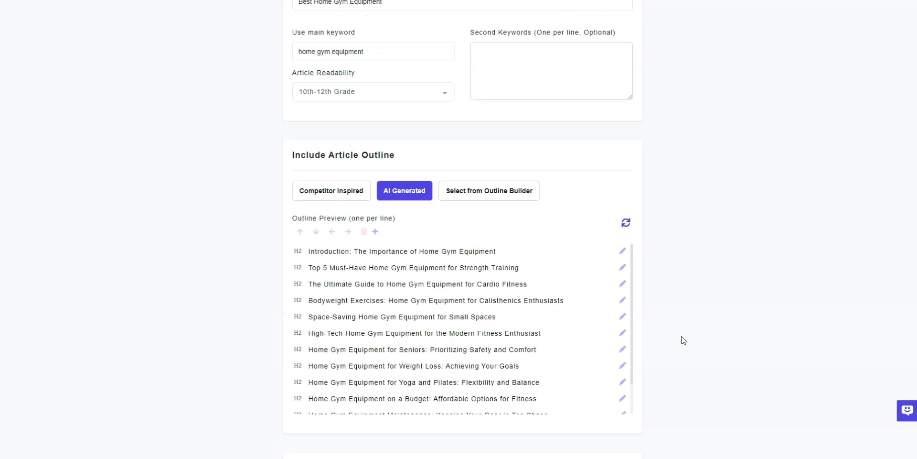
{"action": "left_click", "coordinate": [336, 201]}
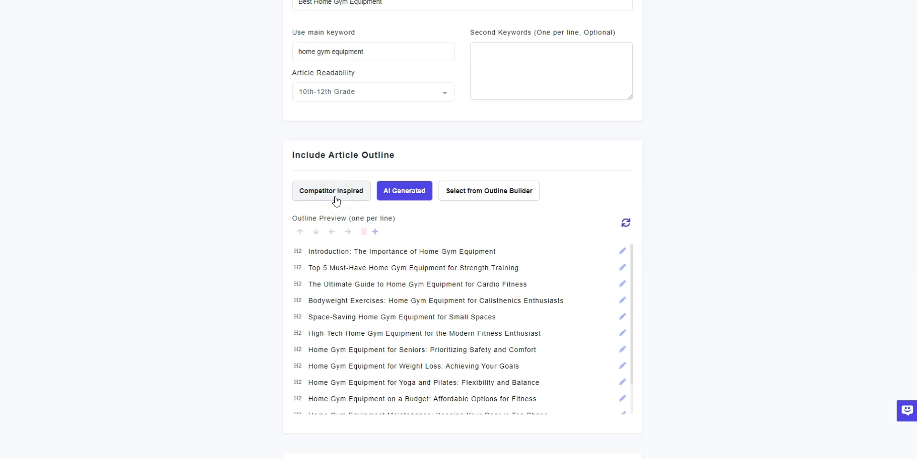
{"action": "left_click", "coordinate": [411, 204]}
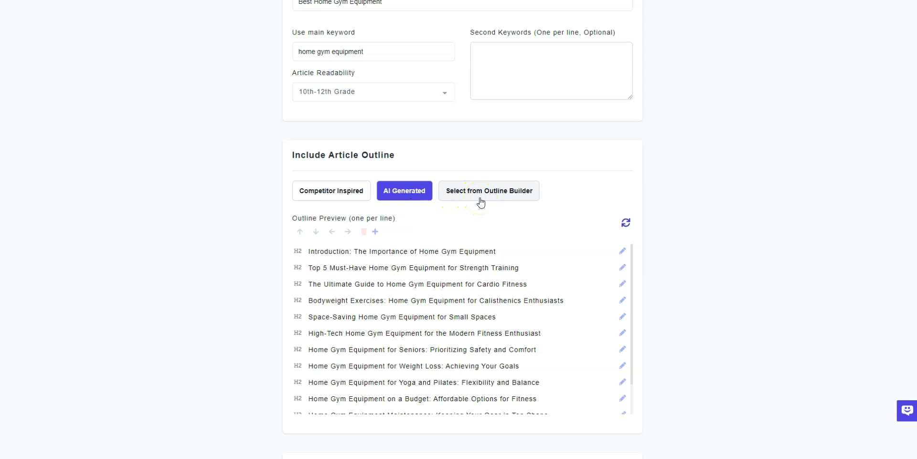
Browse the article tones, then set the article style to Informative and the point of view to Second Person (you, your, yours).
{"action": "scroll", "coordinate": [481, 202], "scroll_direction": "down", "scroll_amount": 4}
{"action": "left_click", "coordinate": [450, 343]}
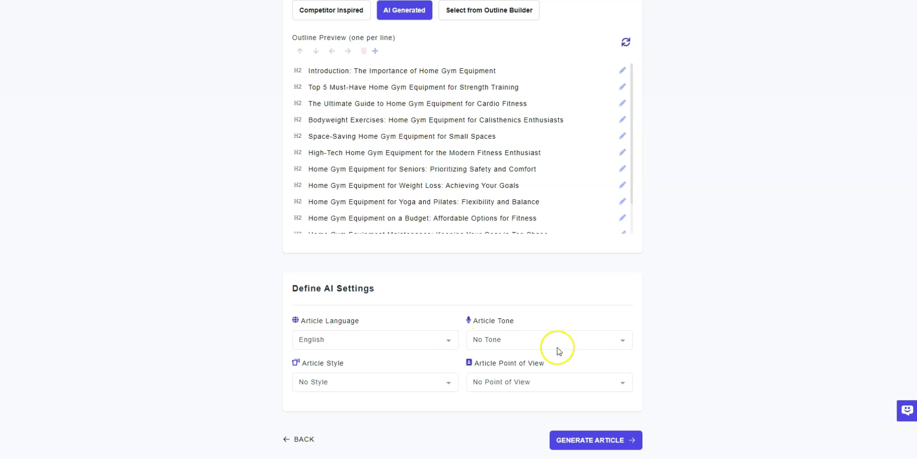
{"action": "left_click", "coordinate": [624, 344]}
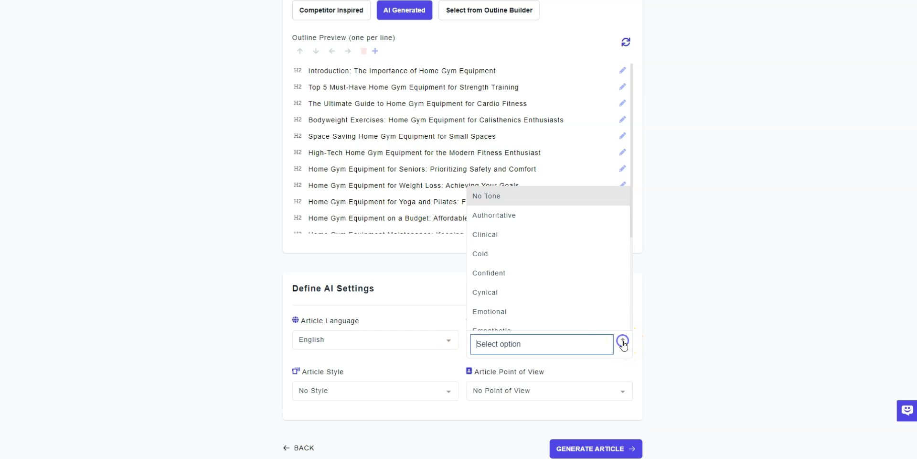
{"action": "scroll", "coordinate": [540, 292], "scroll_direction": "down", "scroll_amount": 3}
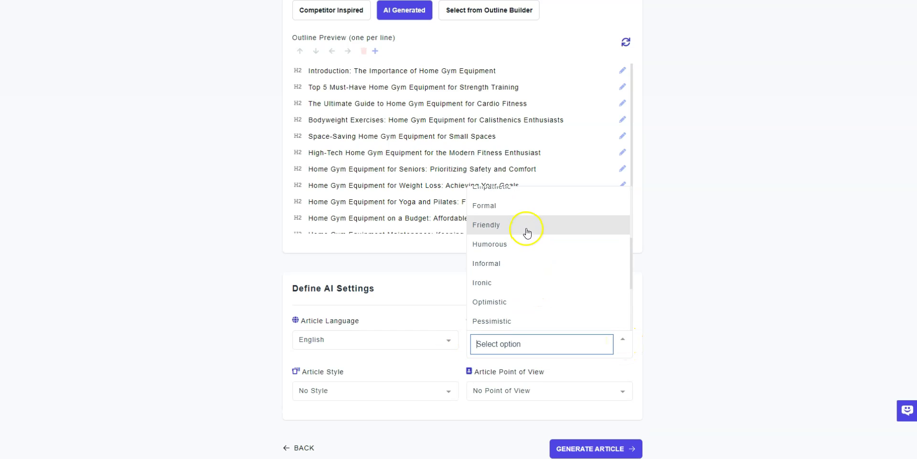
{"action": "left_click", "coordinate": [446, 388]}
{"action": "scroll", "coordinate": [409, 326], "scroll_direction": "down", "scroll_amount": 2}
{"action": "scroll", "coordinate": [408, 325], "scroll_direction": "down", "scroll_amount": 3}
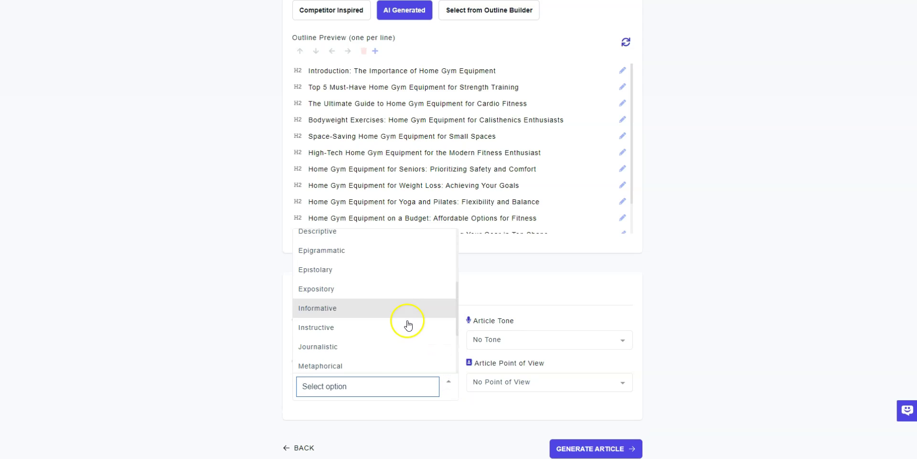
{"action": "left_click", "coordinate": [383, 267]}
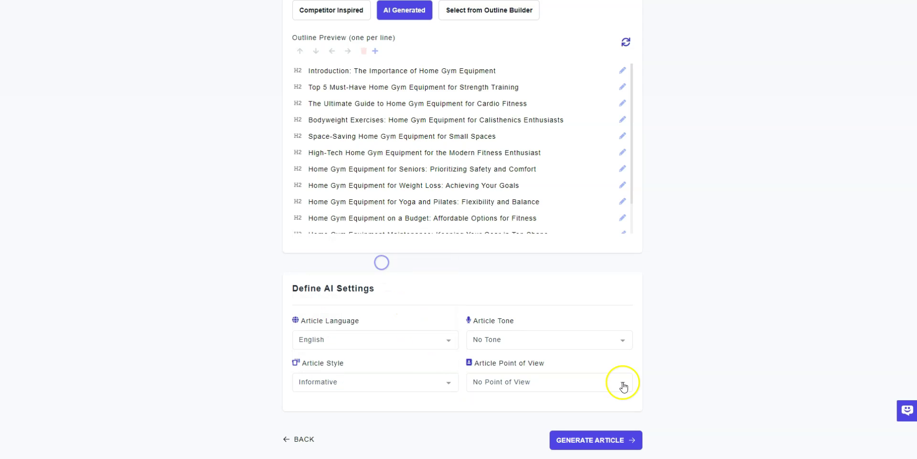
{"action": "left_click", "coordinate": [624, 387]}
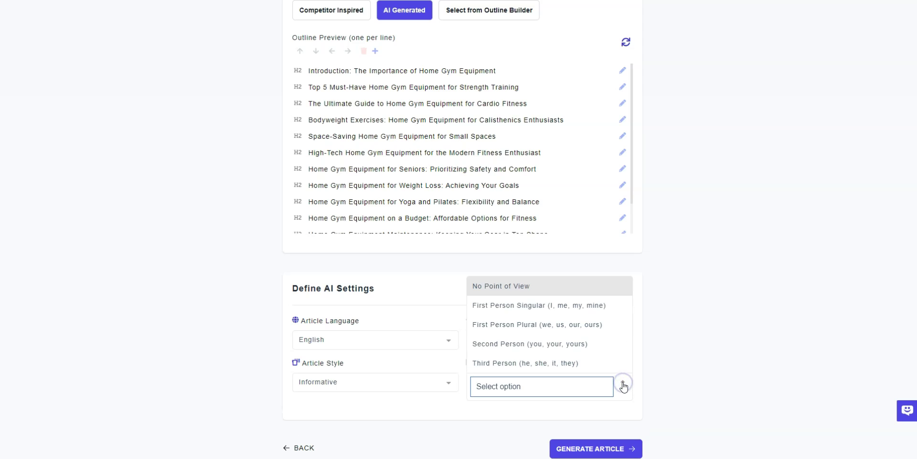
{"action": "left_click", "coordinate": [594, 347]}
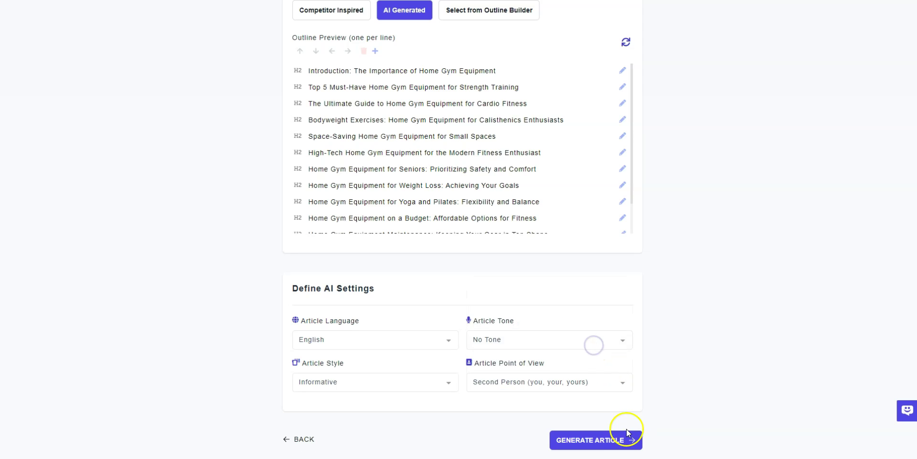
Generate the article from the AI outline and examine its content grade and readability score.
{"action": "left_click", "coordinate": [616, 437]}
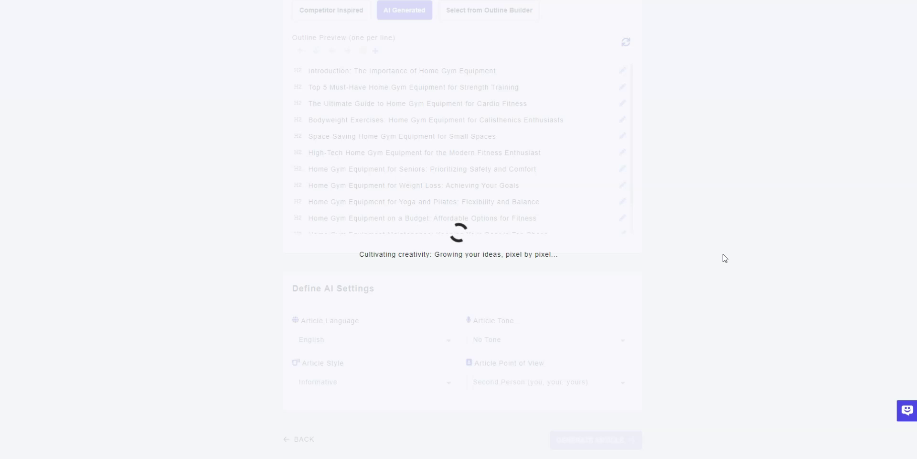
{"action": "left_click", "coordinate": [555, 94]}
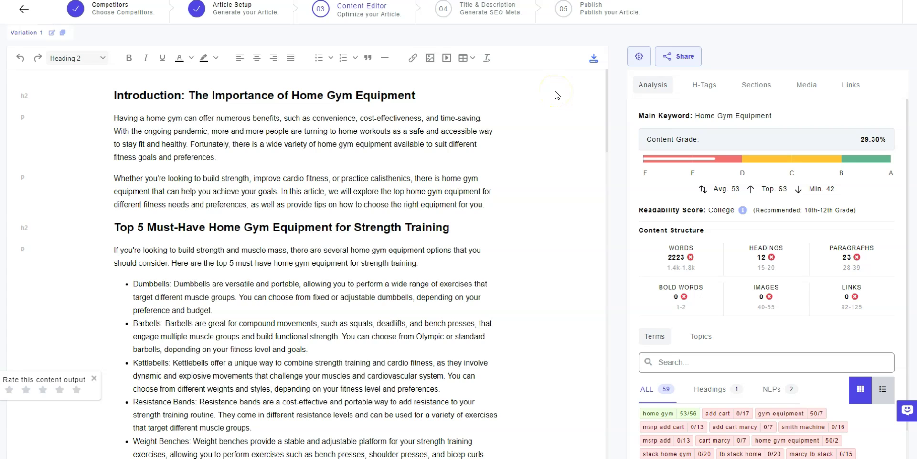
{"action": "left_click", "coordinate": [823, 46]}
{"action": "left_click", "coordinate": [756, 142]}
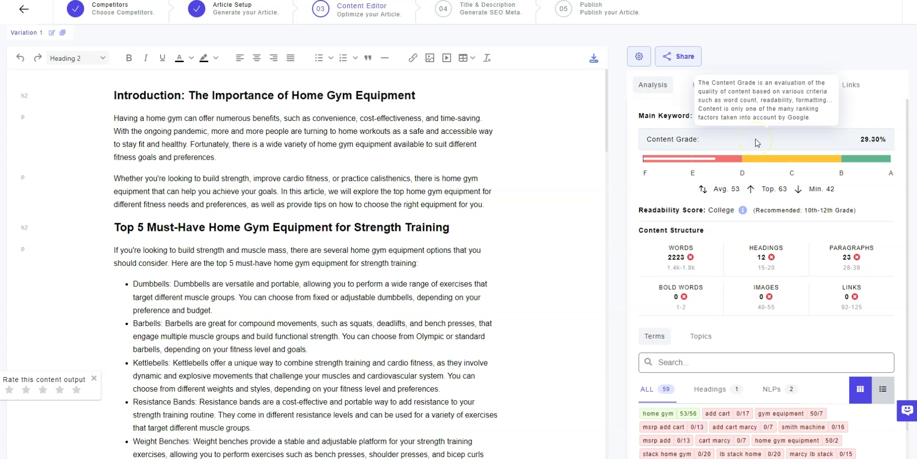
{"action": "left_click", "coordinate": [866, 212]}
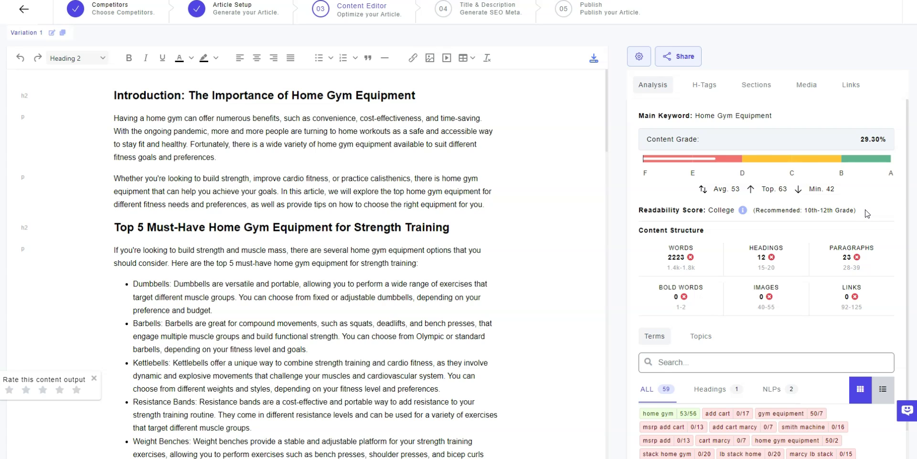
Review the article's content structure, suggested terms and topics, and the competitors' H2 headings.
{"action": "scroll", "coordinate": [881, 311], "scroll_direction": "down", "scroll_amount": 3}
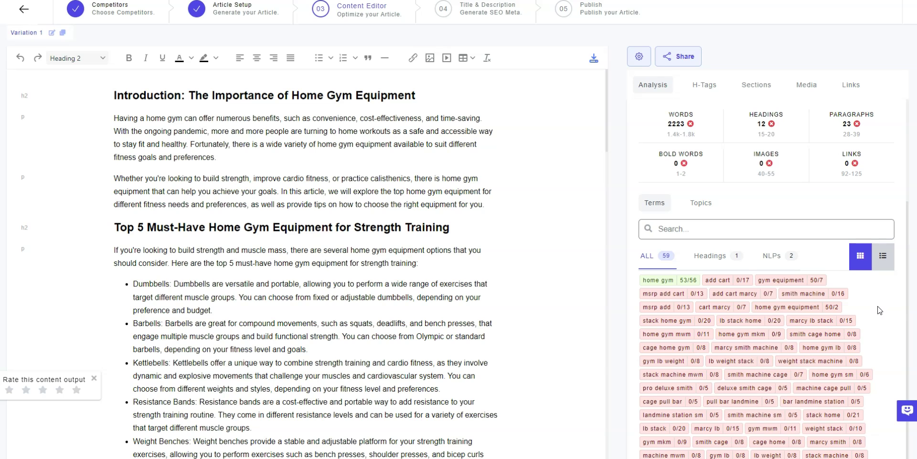
{"action": "left_click", "coordinate": [877, 307]}
{"action": "scroll", "coordinate": [702, 207], "scroll_direction": "down", "scroll_amount": 1}
{"action": "left_click", "coordinate": [703, 205]}
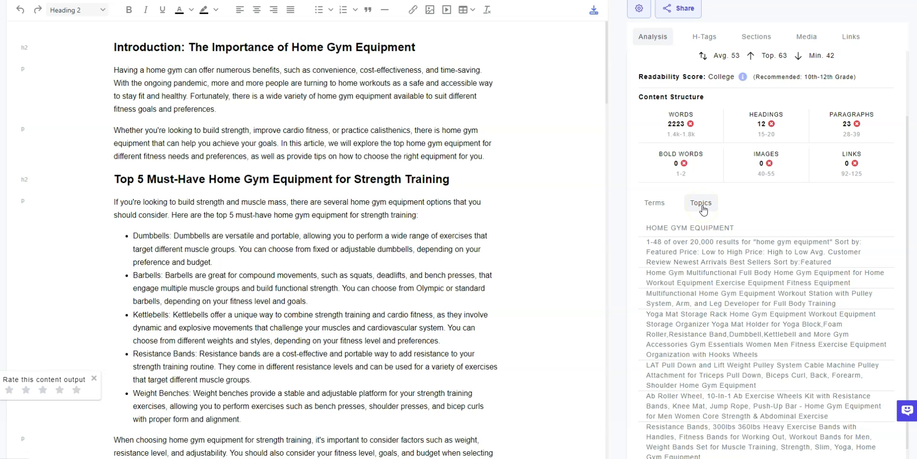
{"action": "scroll", "coordinate": [703, 208], "scroll_direction": "up", "scroll_amount": 1}
{"action": "left_click", "coordinate": [707, 89]}
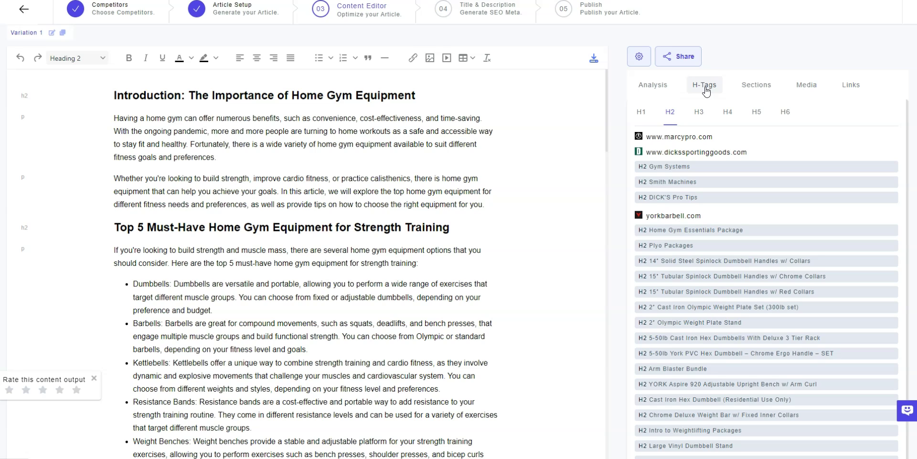
Add an empty paragraph before the cardio fitness heading and check the settings for generating a table section there, without generating it.
{"action": "left_click", "coordinate": [761, 89]}
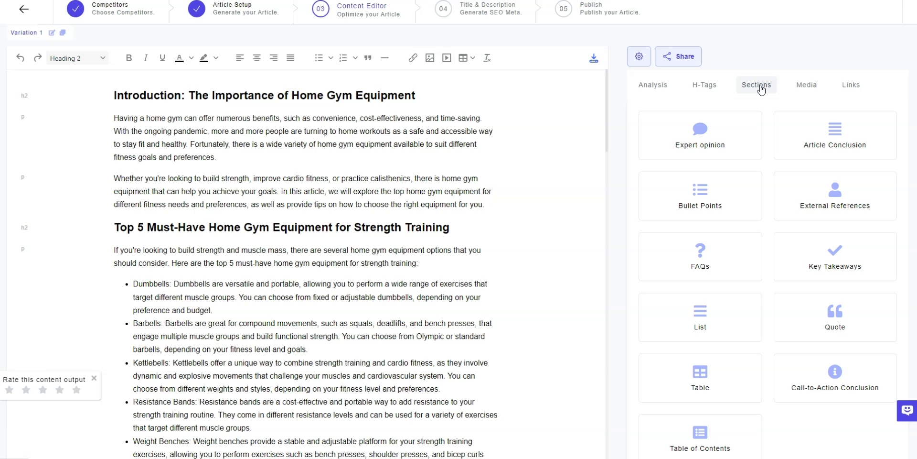
{"action": "scroll", "coordinate": [199, 235], "scroll_direction": "down", "scroll_amount": 5}
{"action": "left_click", "coordinate": [198, 235]}
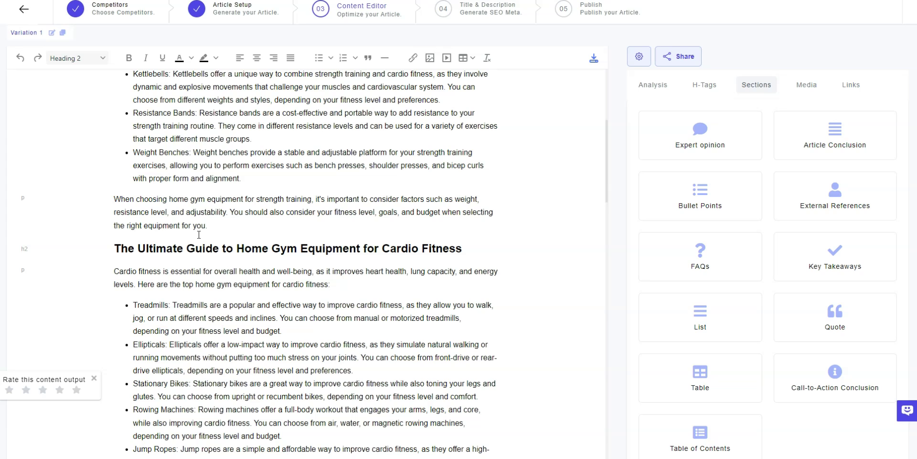
{"action": "left_click", "coordinate": [215, 225]}
{"action": "key", "text": "Return"}
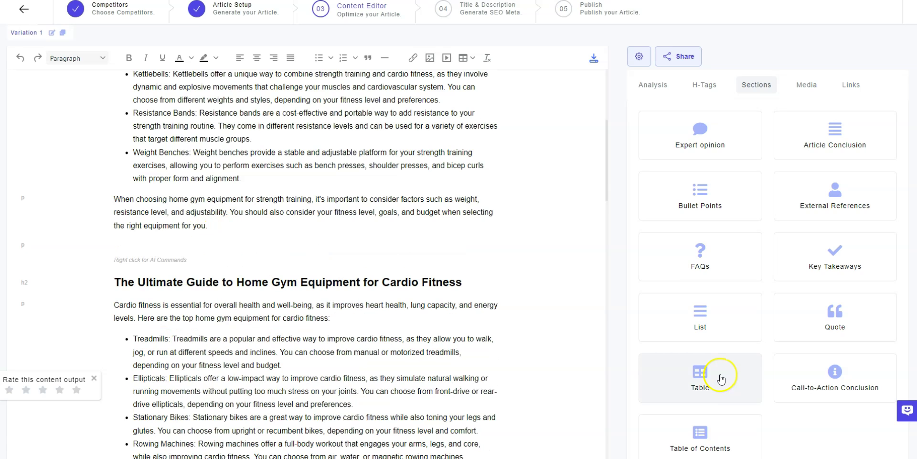
{"action": "left_click", "coordinate": [720, 378]}
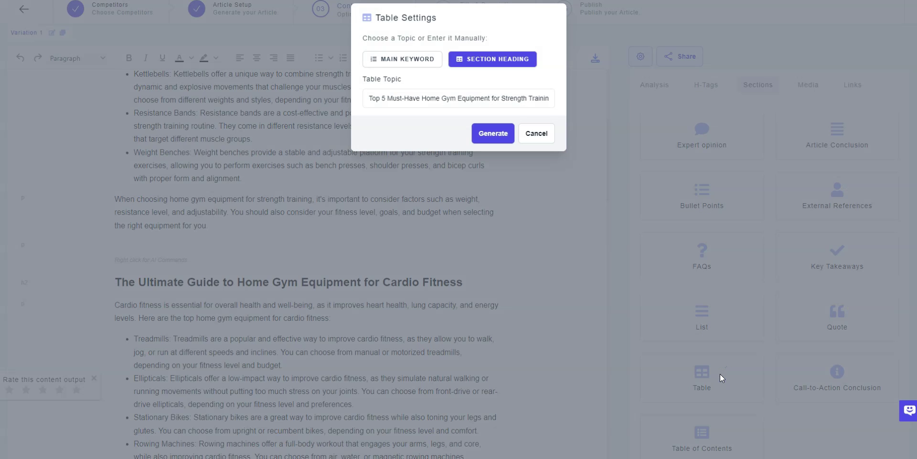
{"action": "left_click", "coordinate": [744, 271]}
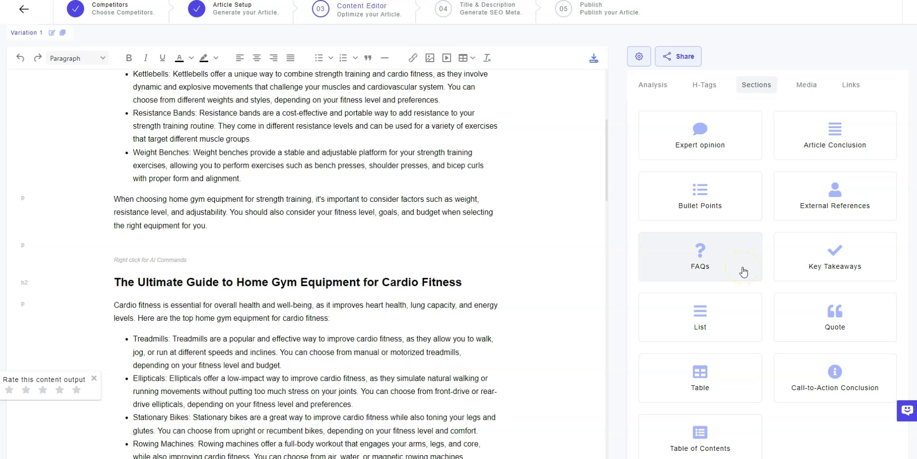
Look through the article's media sources: images, videos, AI images and the personal vault.
{"action": "left_click", "coordinate": [807, 88]}
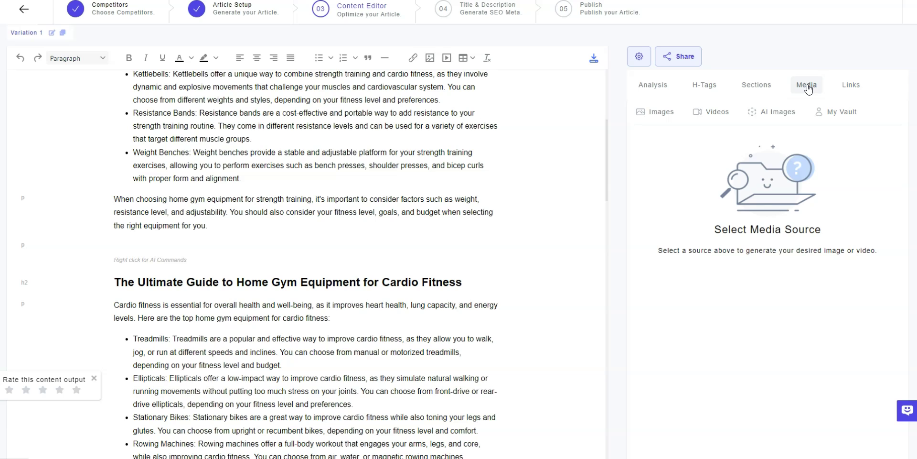
{"action": "left_click", "coordinate": [662, 117]}
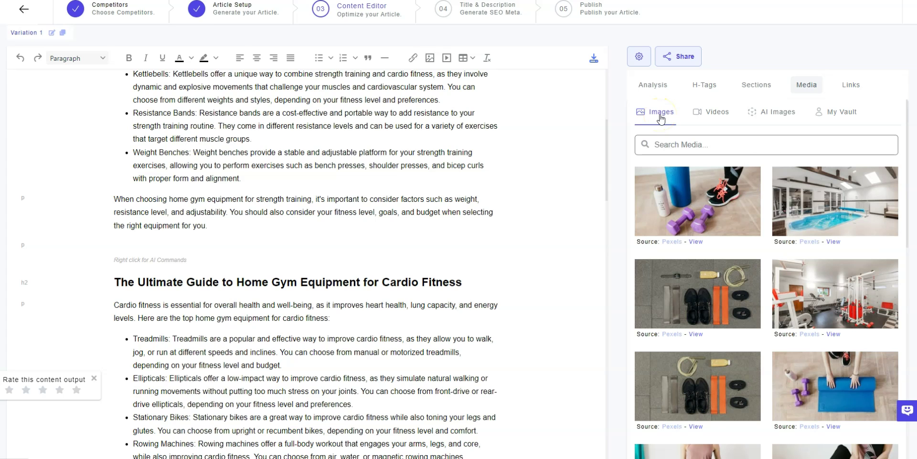
{"action": "left_click", "coordinate": [707, 111]}
{"action": "left_click", "coordinate": [770, 116]}
{"action": "left_click", "coordinate": [832, 121]}
Review the recommended link ranges and the external, internal and GSC link options.
{"action": "left_click", "coordinate": [851, 89]}
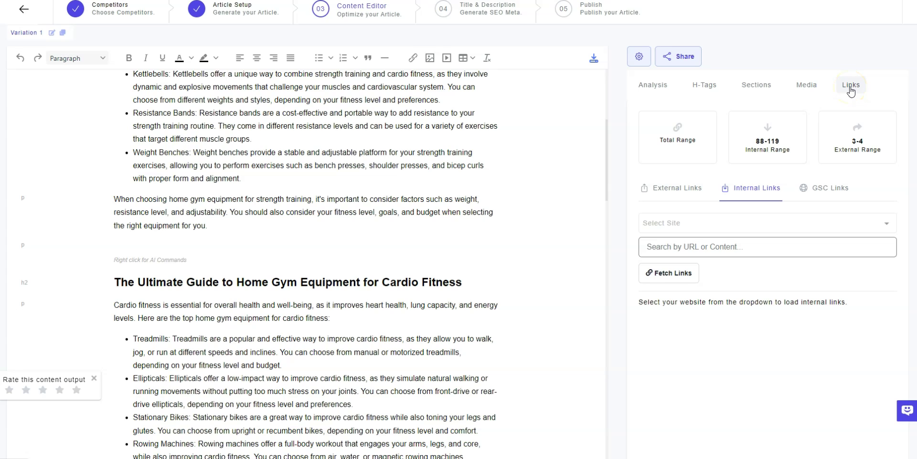
{"action": "left_click", "coordinate": [681, 197]}
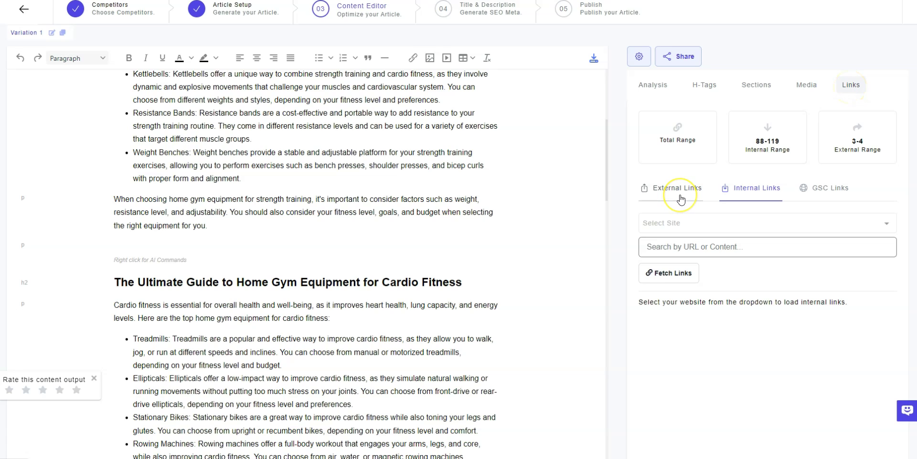
{"action": "left_click", "coordinate": [748, 194]}
{"action": "left_click", "coordinate": [823, 181]}
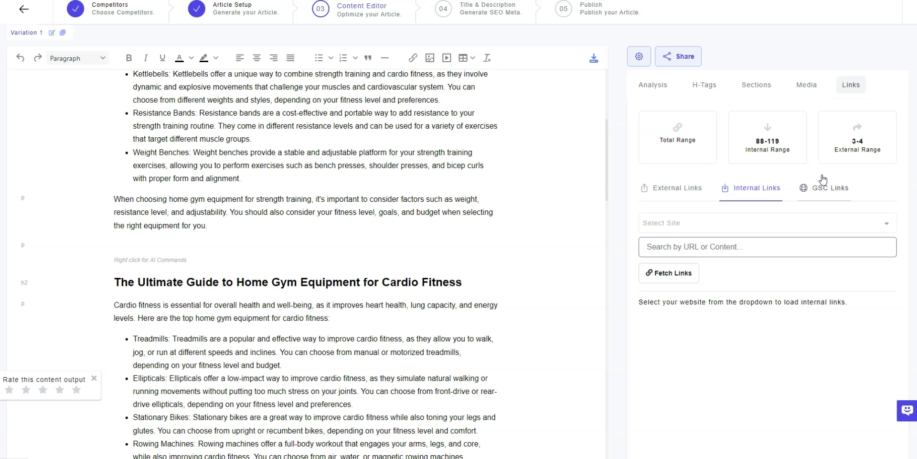
Select the second introduction paragraph and examine its AI Rewrite, AI Readability, AI Modify and custom command options.
{"action": "left_click", "coordinate": [487, 205]}
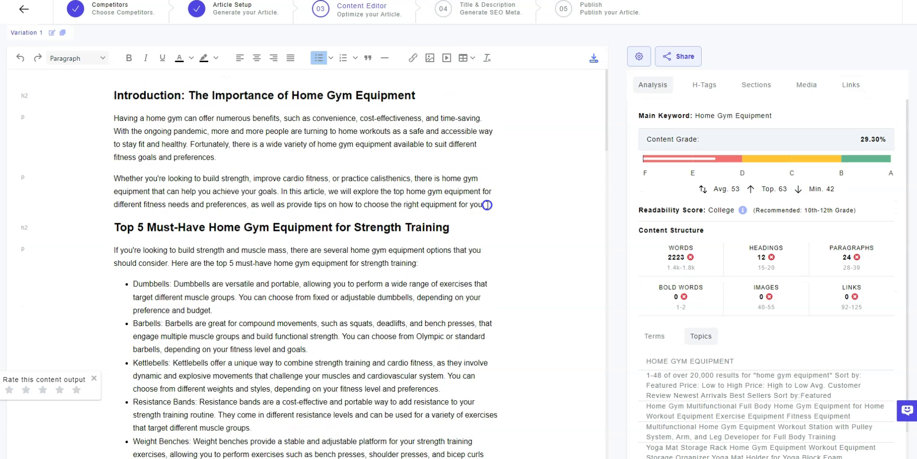
{"action": "left_click_drag", "start_coordinate": [487, 204], "coordinate": [115, 178]}
{"action": "right_click", "coordinate": [134, 183]}
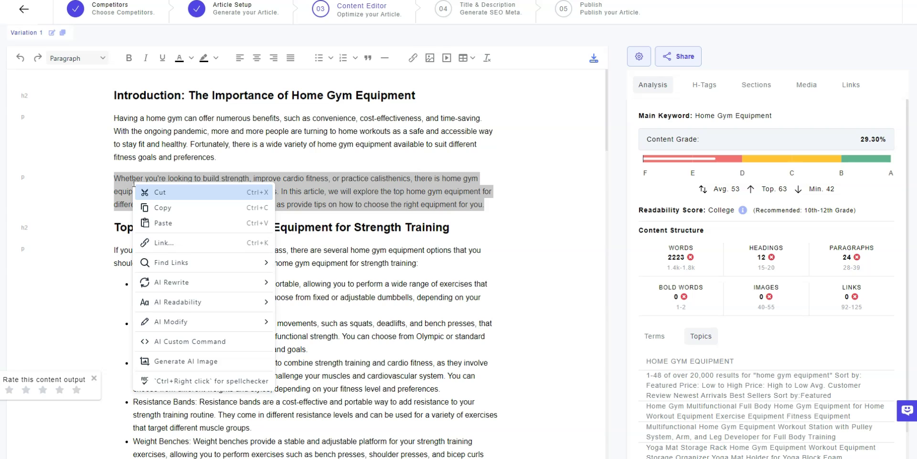
{"action": "mouse_move", "coordinate": [215, 282]}
{"action": "left_click", "coordinate": [342, 285]}
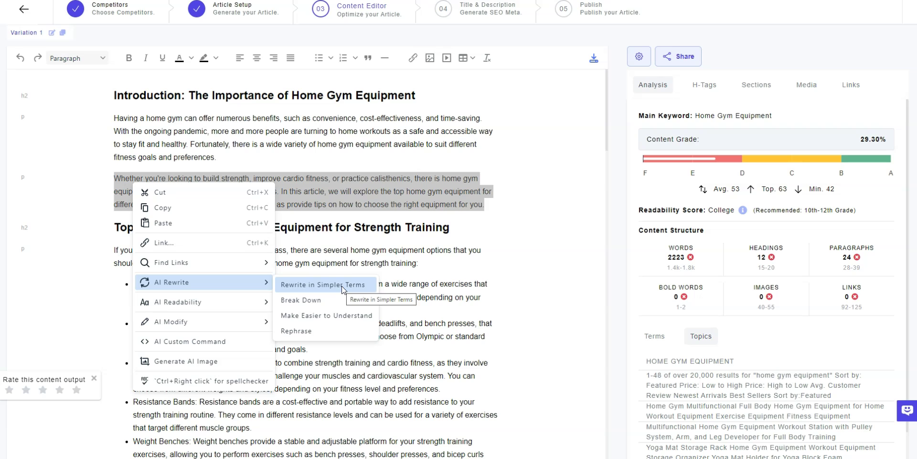
{"action": "mouse_move", "coordinate": [242, 301]}
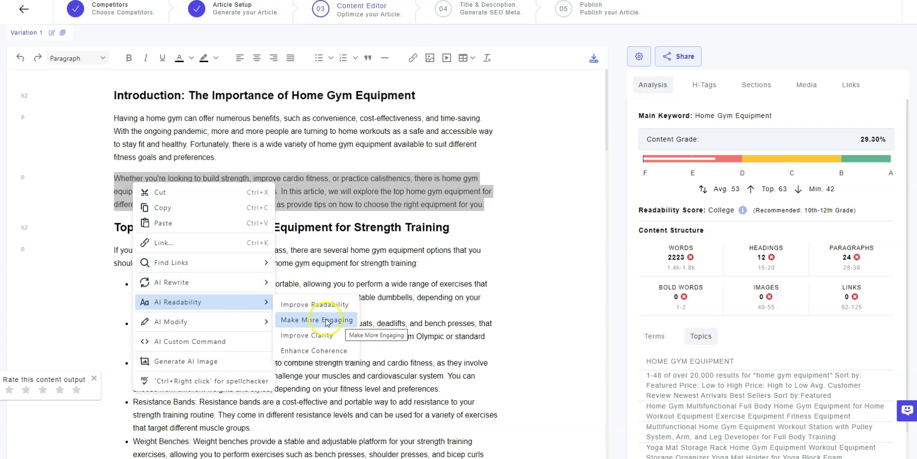
{"action": "mouse_move", "coordinate": [258, 322]}
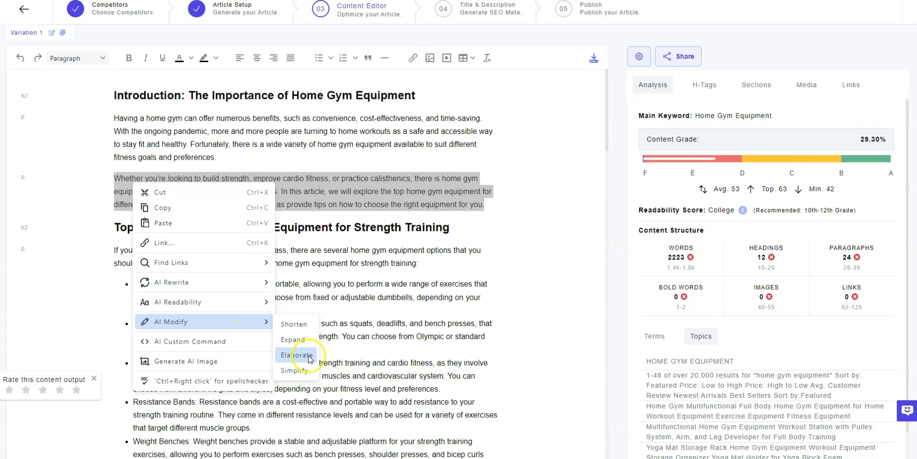
{"action": "left_click", "coordinate": [244, 342]}
Add an empty paragraph below the introduction, check its AI commands, and look at the article's download and share options.
{"action": "left_click", "coordinate": [128, 227]}
{"action": "right_click", "coordinate": [129, 227]}
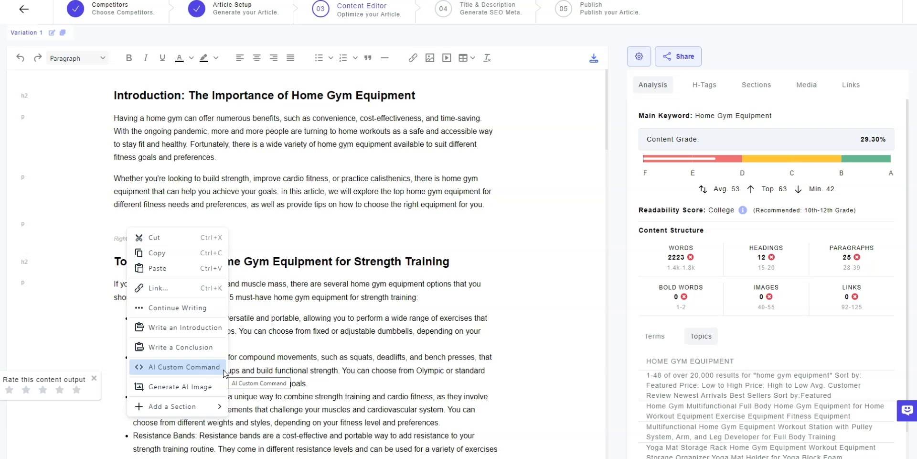
{"action": "left_click", "coordinate": [594, 59]}
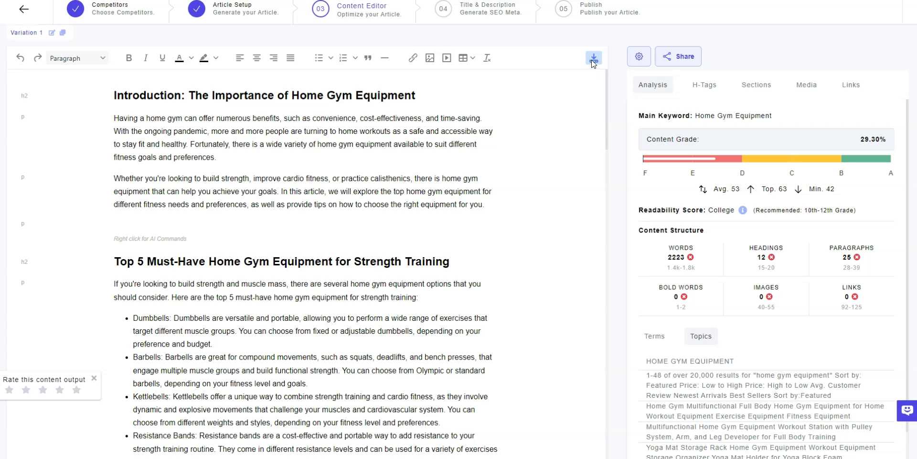
{"action": "left_click", "coordinate": [685, 61]}
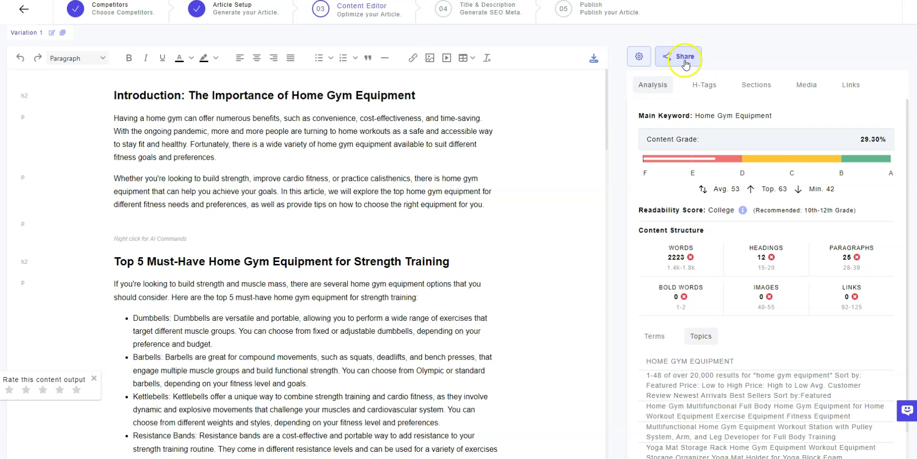
{"action": "left_click", "coordinate": [685, 61]}
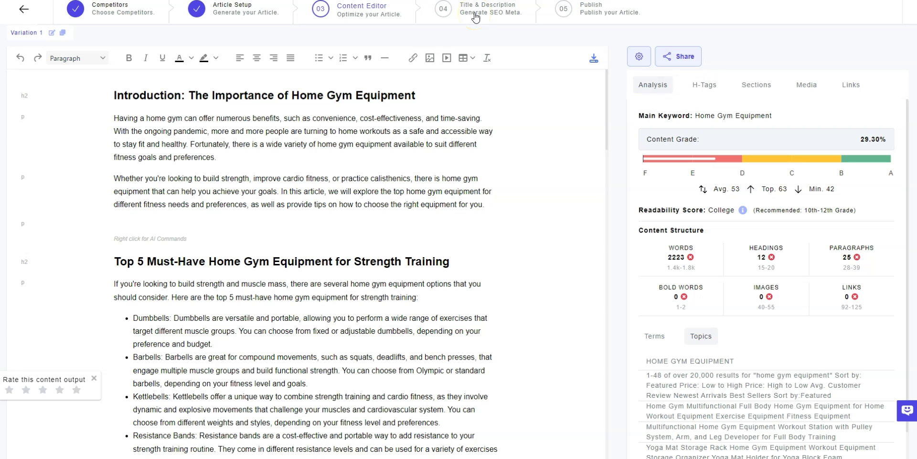
Review the SEO titles and descriptions for Variation 1 and the WordPress publishing settings.
{"action": "left_click", "coordinate": [475, 16]}
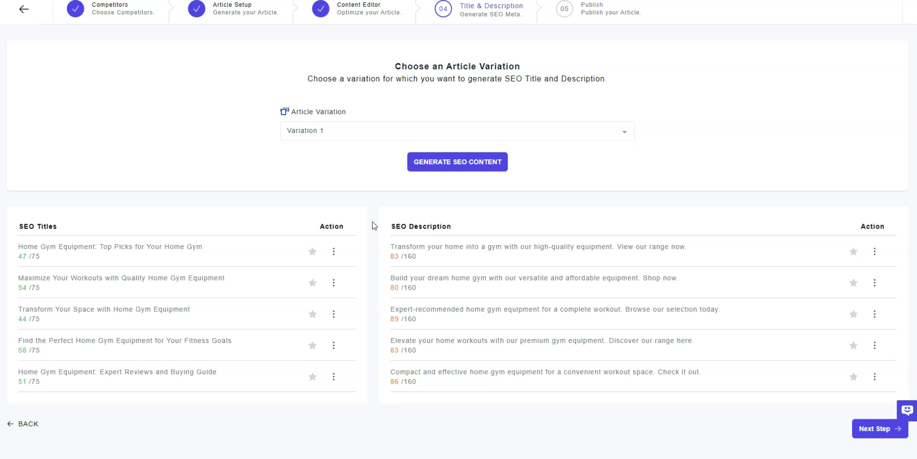
{"action": "left_click", "coordinate": [312, 252]}
{"action": "left_click", "coordinate": [158, 249]}
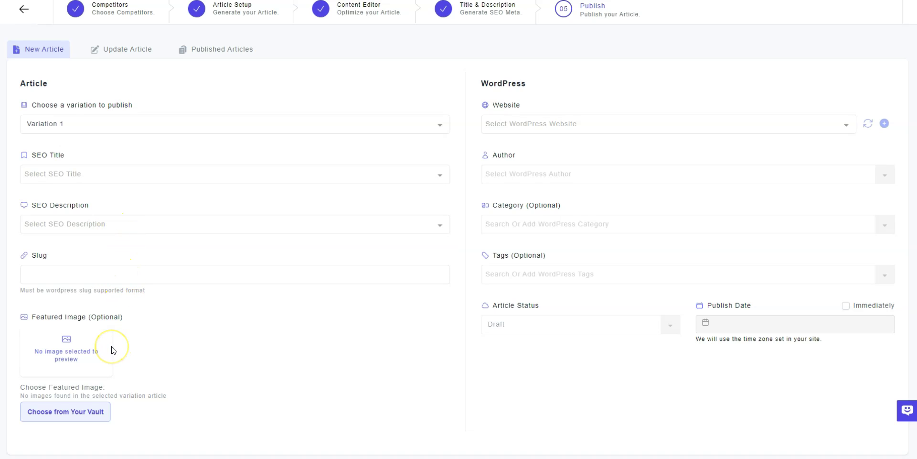
{"action": "left_click", "coordinate": [603, 126]}
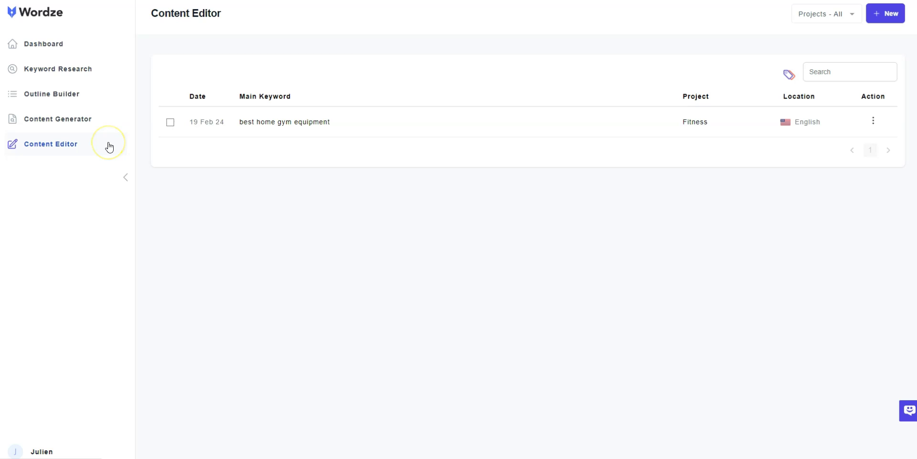
Start a new Content Editor analysis with the primary keyword "home gym equipment" in the Fitness project.
{"action": "left_click", "coordinate": [100, 146]}
{"action": "left_click", "coordinate": [102, 147]}
{"action": "left_click", "coordinate": [884, 39]}
{"action": "left_click", "coordinate": [887, 17]}
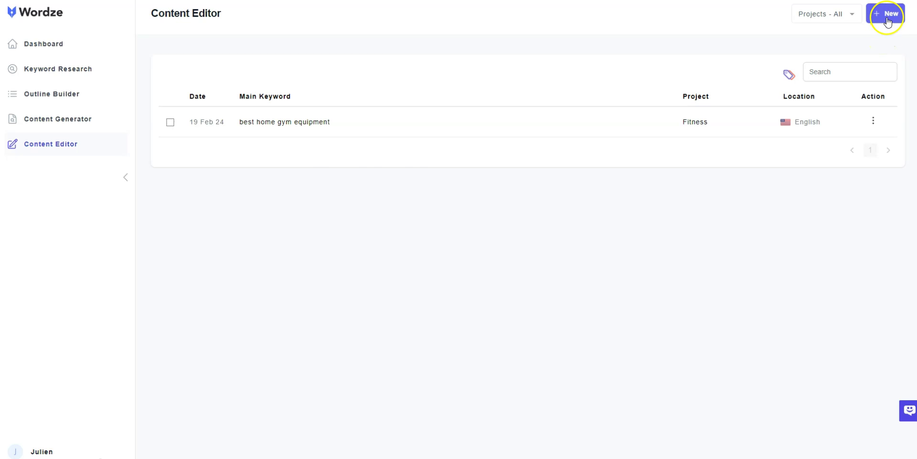
{"action": "left_click", "coordinate": [446, 85]}
{"action": "type", "text": "home gym equipment"}
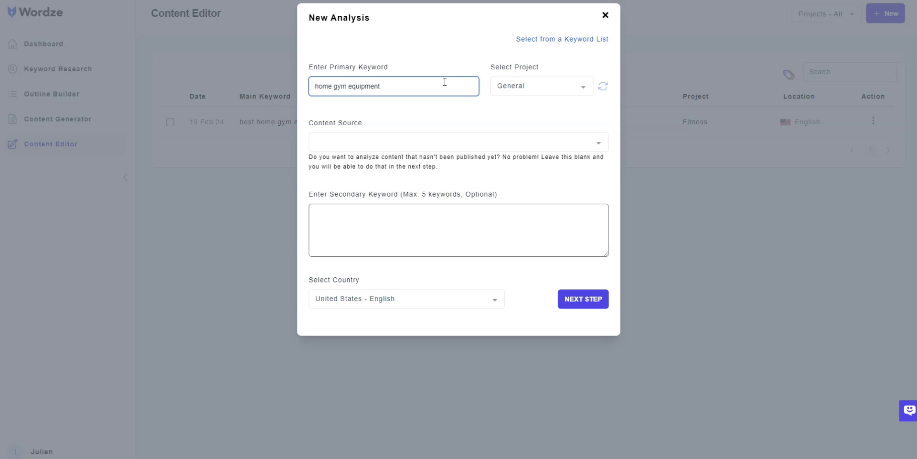
{"action": "left_click", "coordinate": [578, 88]}
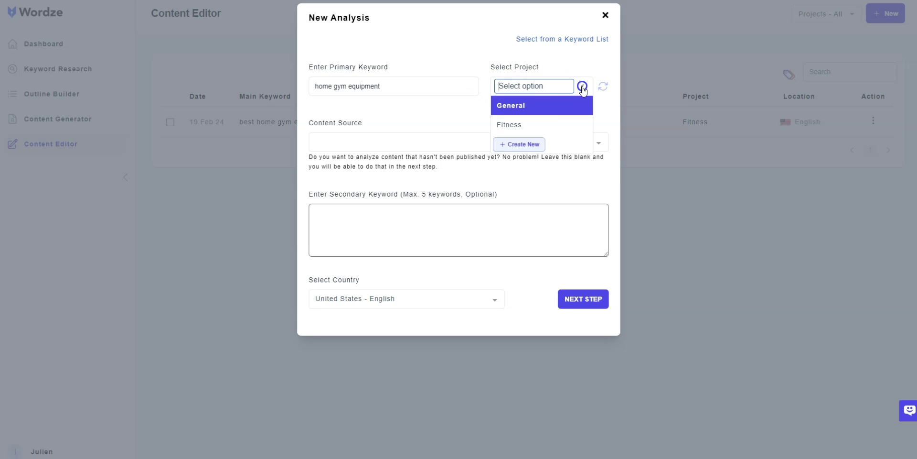
{"action": "left_click", "coordinate": [548, 121]}
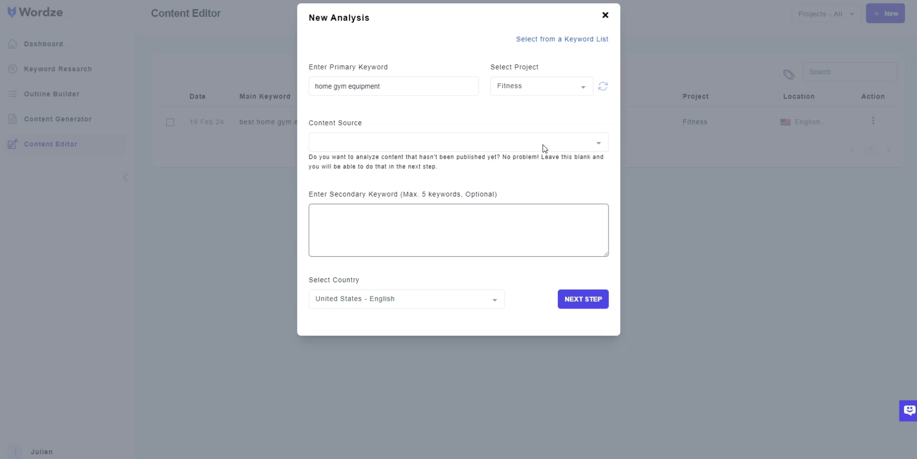
{"action": "left_click", "coordinate": [543, 144]}
{"action": "left_click", "coordinate": [522, 178]}
{"action": "left_click", "coordinate": [522, 177]}
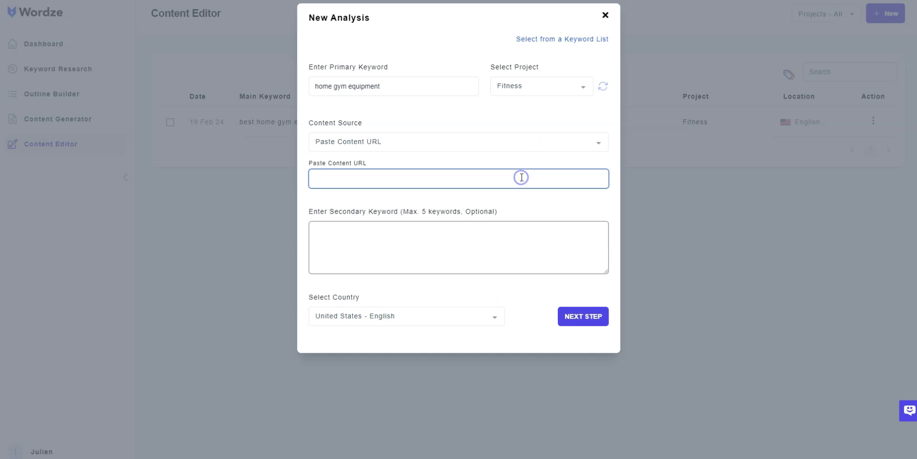
{"action": "type", "text": "https://barbend.com/best-home-gyms/"}
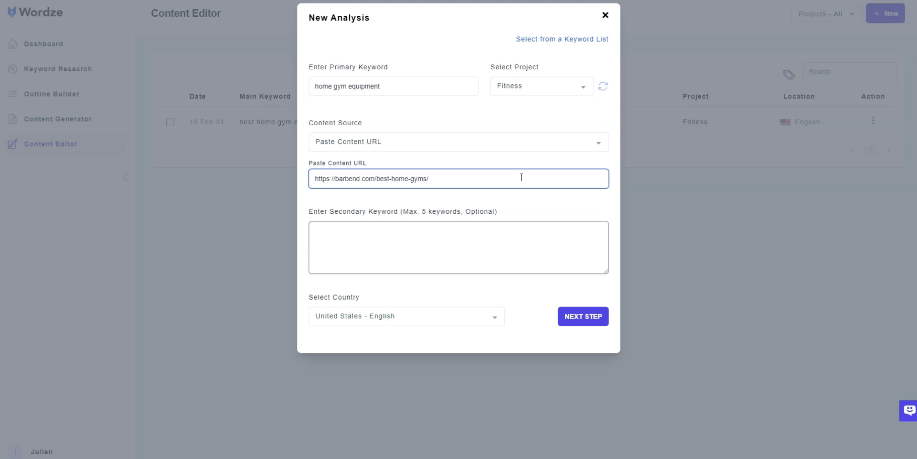
{"action": "left_click", "coordinate": [485, 240]}
{"action": "left_click", "coordinate": [486, 250]}
{"action": "left_click", "coordinate": [578, 317]}
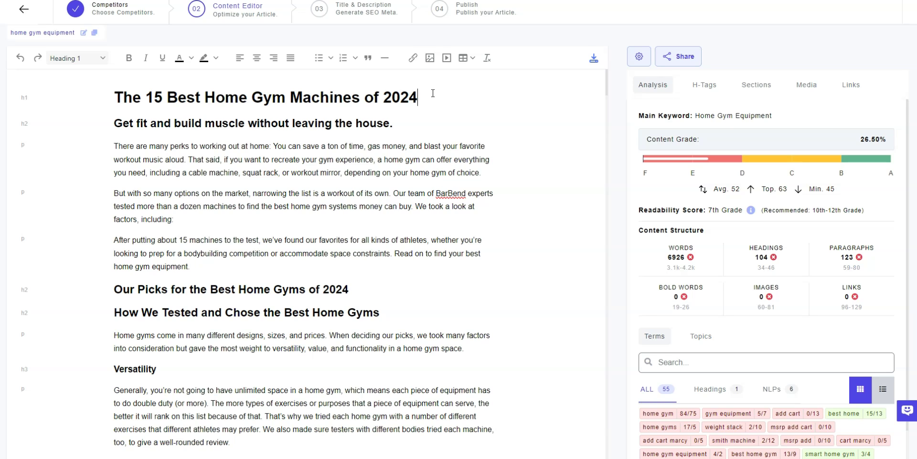
Select the third introductory paragraph of the imported article and examine its AI Modify options.
{"action": "left_click", "coordinate": [739, 43]}
{"action": "triple_click", "coordinate": [139, 241]}
{"action": "right_click", "coordinate": [140, 244]}
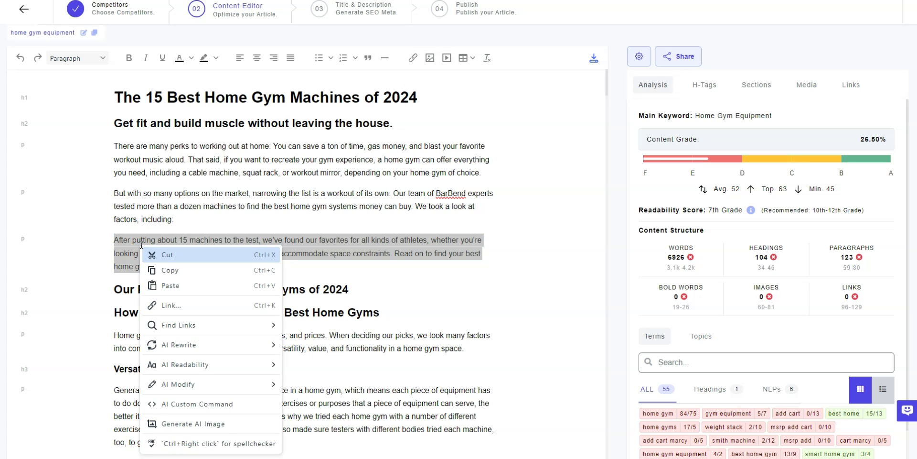
{"action": "mouse_move", "coordinate": [194, 385]}
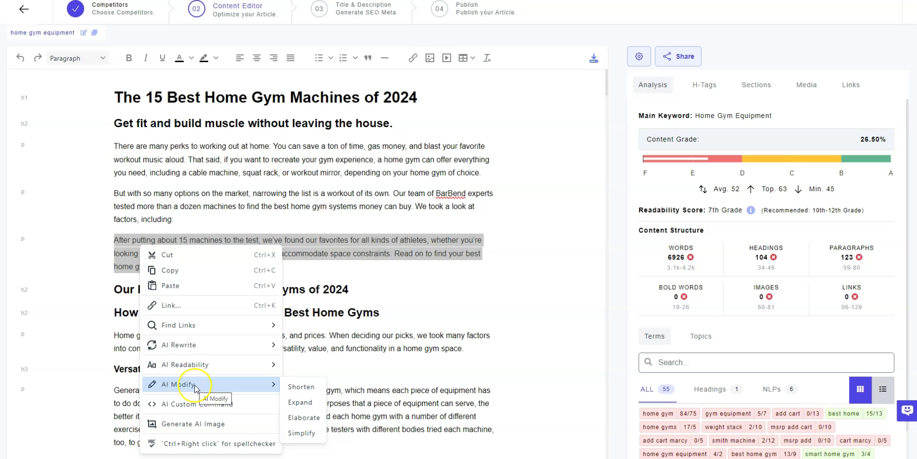
View the Title & Description and Publish stages of the analysis, and return to the dashboard.
{"action": "left_click", "coordinate": [360, 22]}
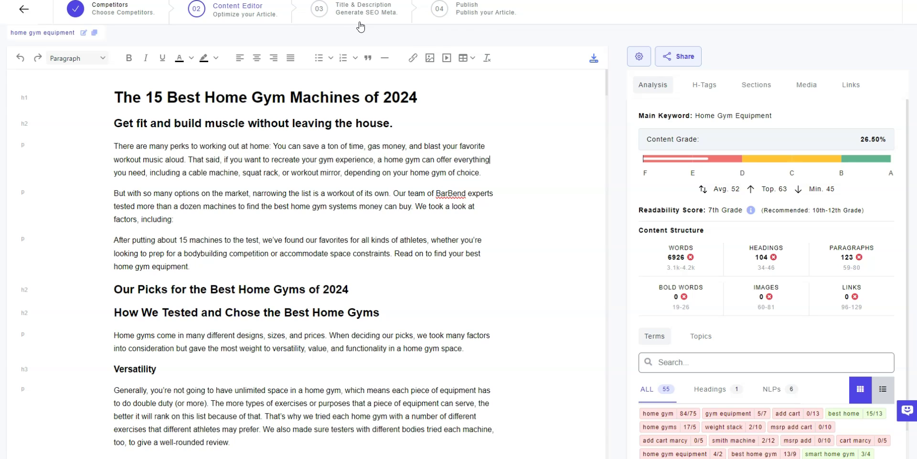
{"action": "left_click", "coordinate": [474, 25]}
{"action": "left_click", "coordinate": [75, 403]}
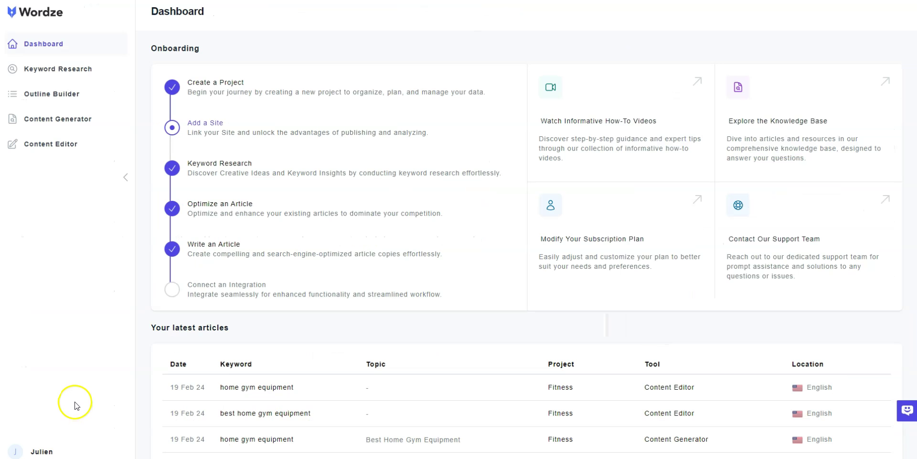